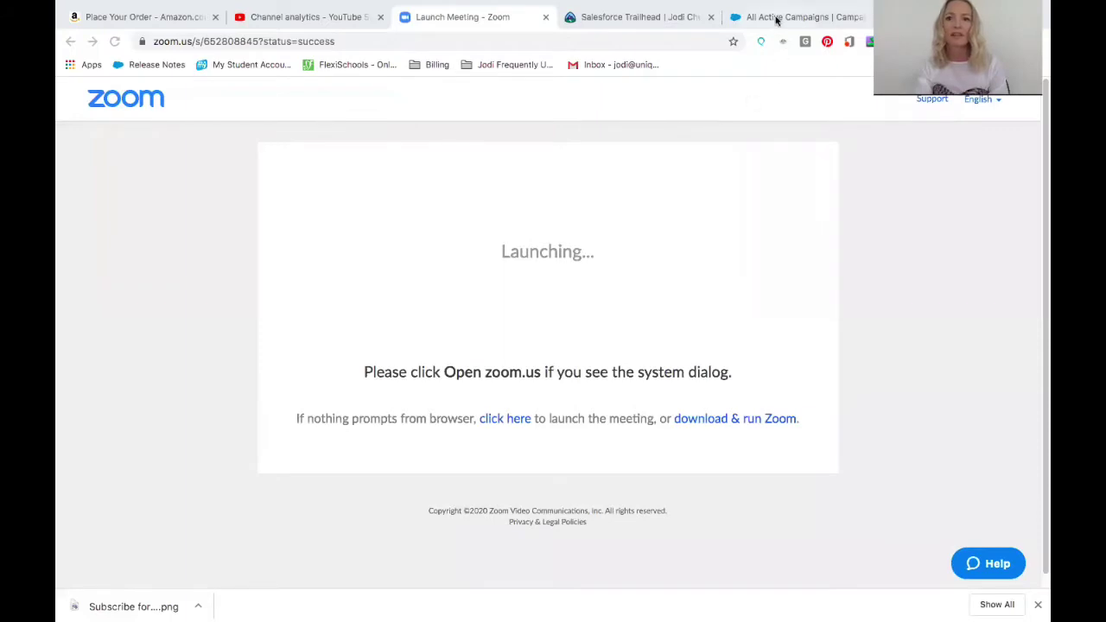
# Step: Switch to the Salesforce active campaigns list and examine the Type options available for the DM Campaign to Top Customers
pyautogui.click(777, 18)
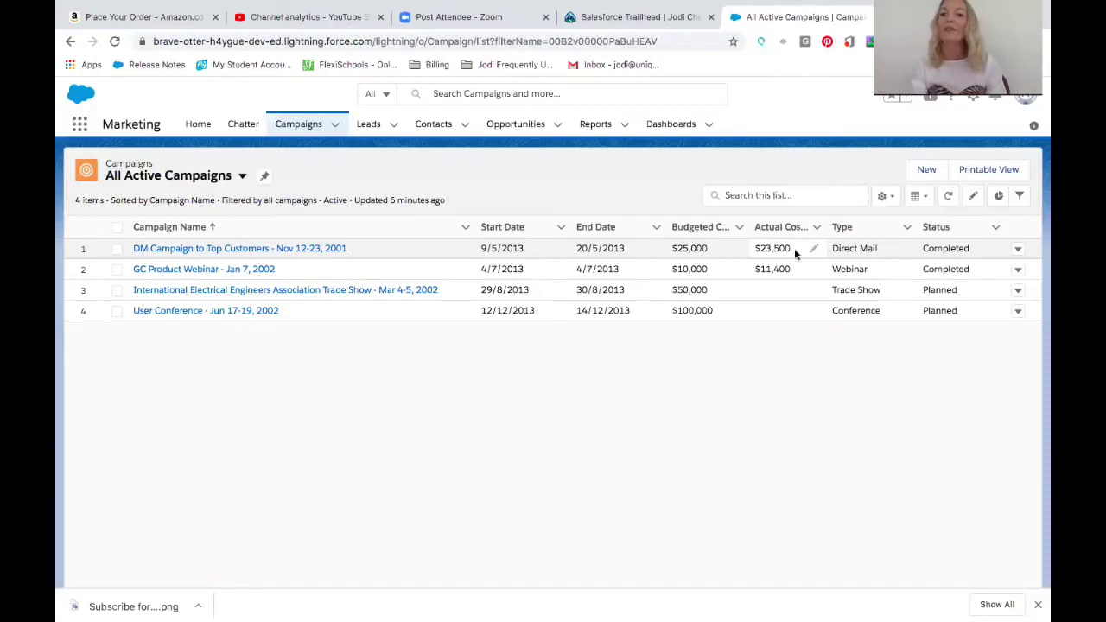
pyautogui.click(905, 250)
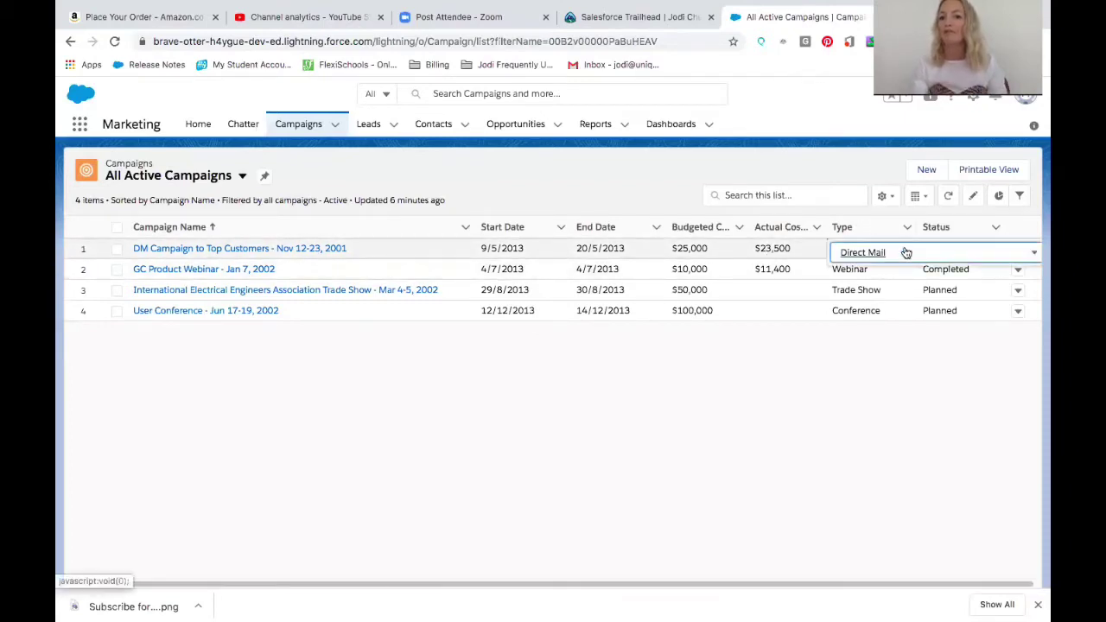
pyautogui.click(906, 253)
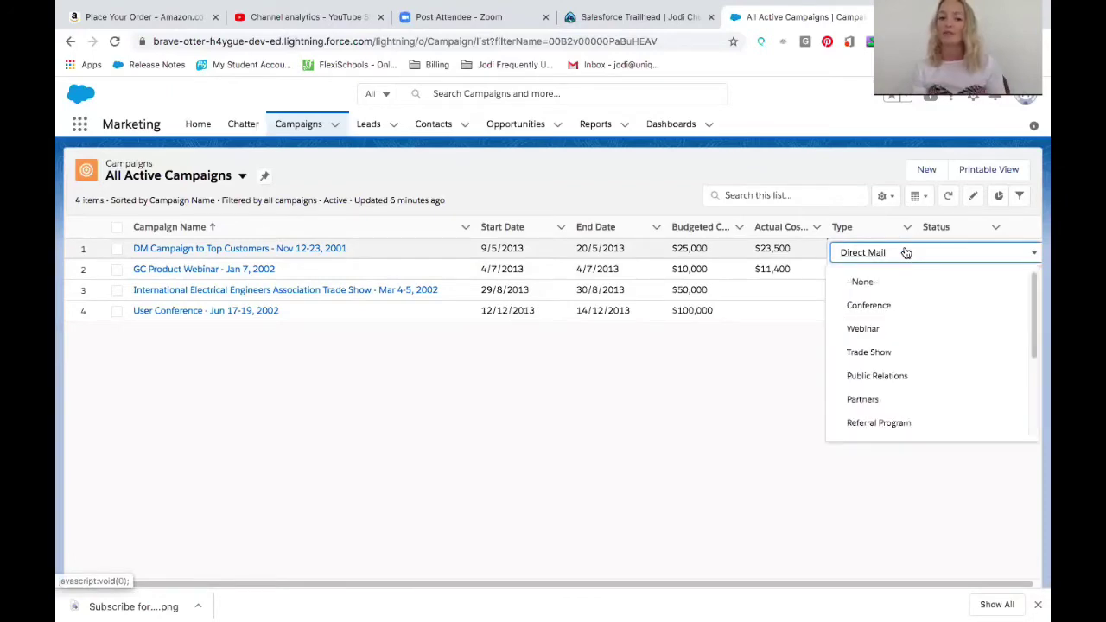
pyautogui.scroll(-3, 901, 323)
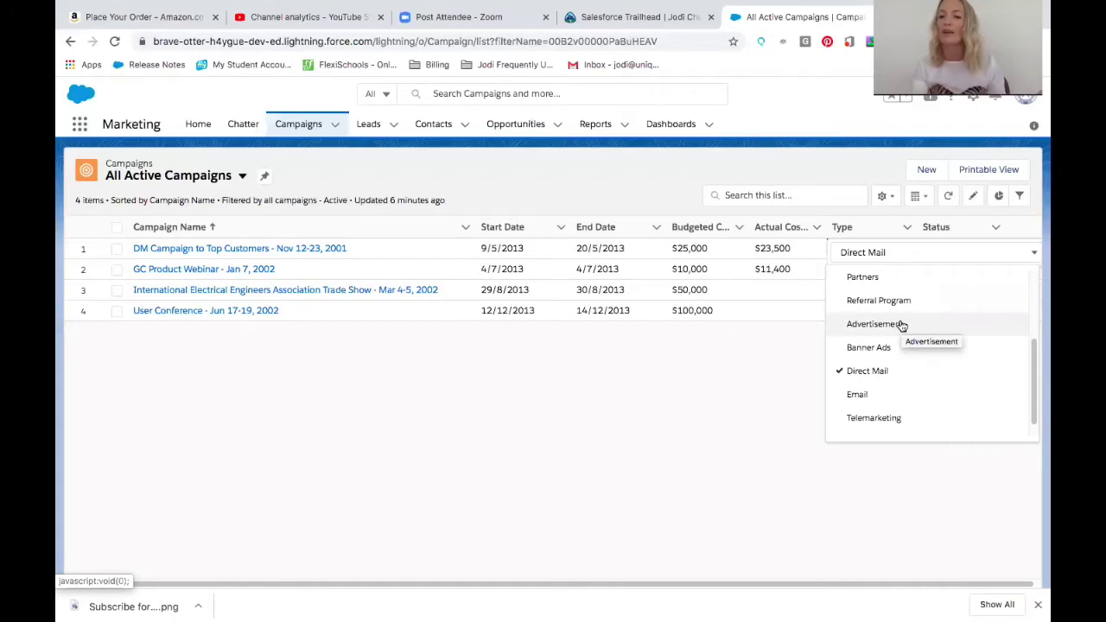
pyautogui.scroll(-1, 901, 325)
pyautogui.scroll(2, 902, 326)
pyautogui.scroll(3, 901, 326)
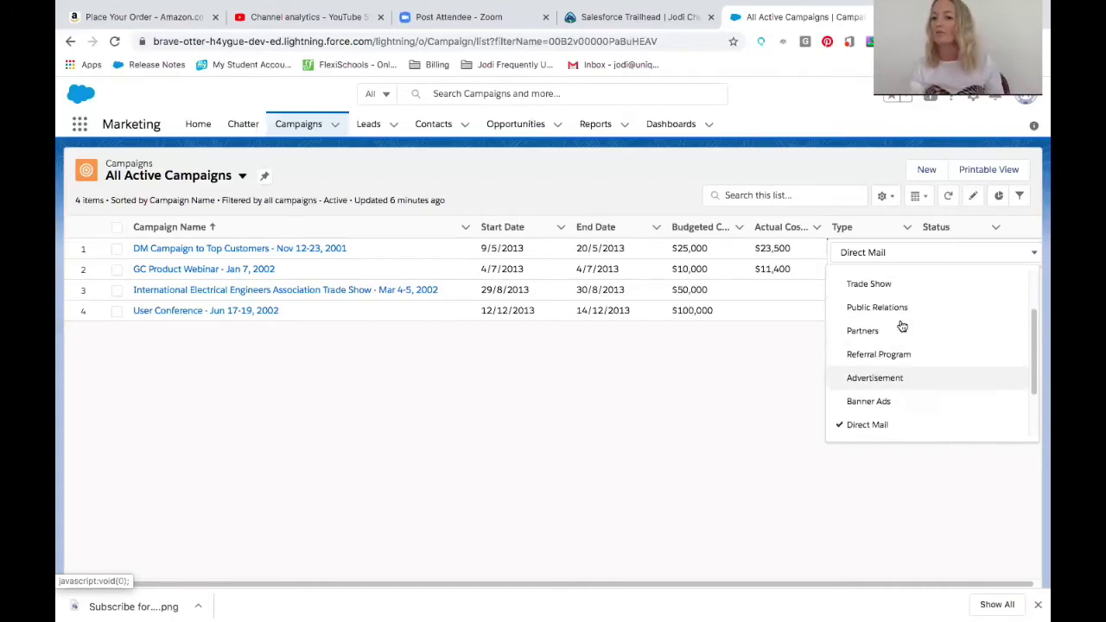
pyautogui.click(725, 364)
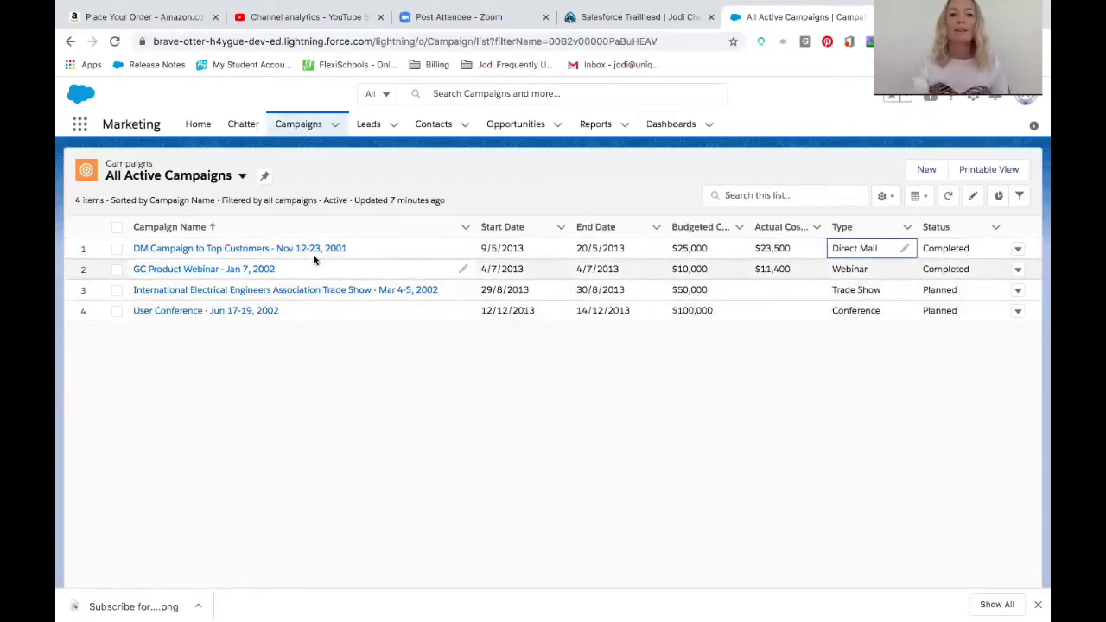
# Step: Examine the fields of a new campaign form and close it without saving
pyautogui.click(925, 173)
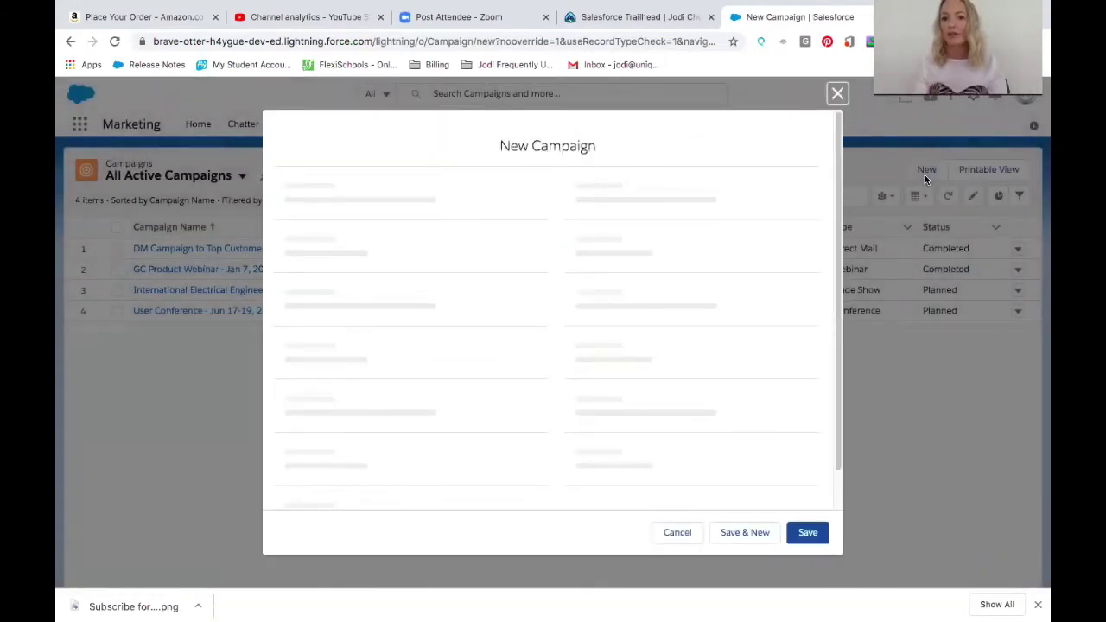
pyautogui.scroll(-5, 722, 272)
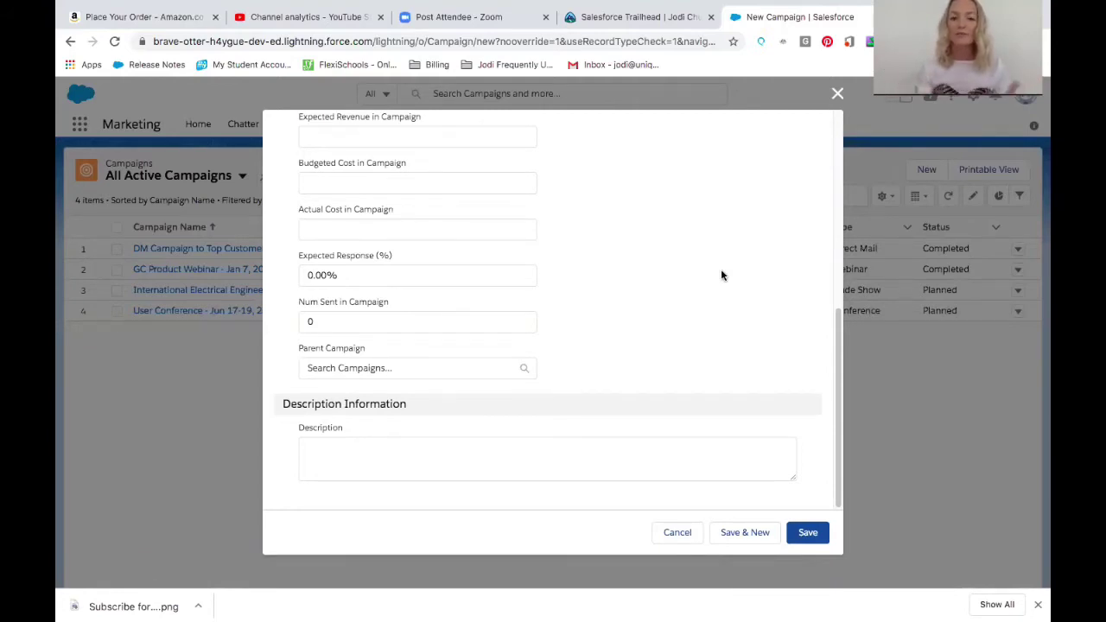
pyautogui.scroll(3, 721, 298)
pyautogui.scroll(1, 721, 298)
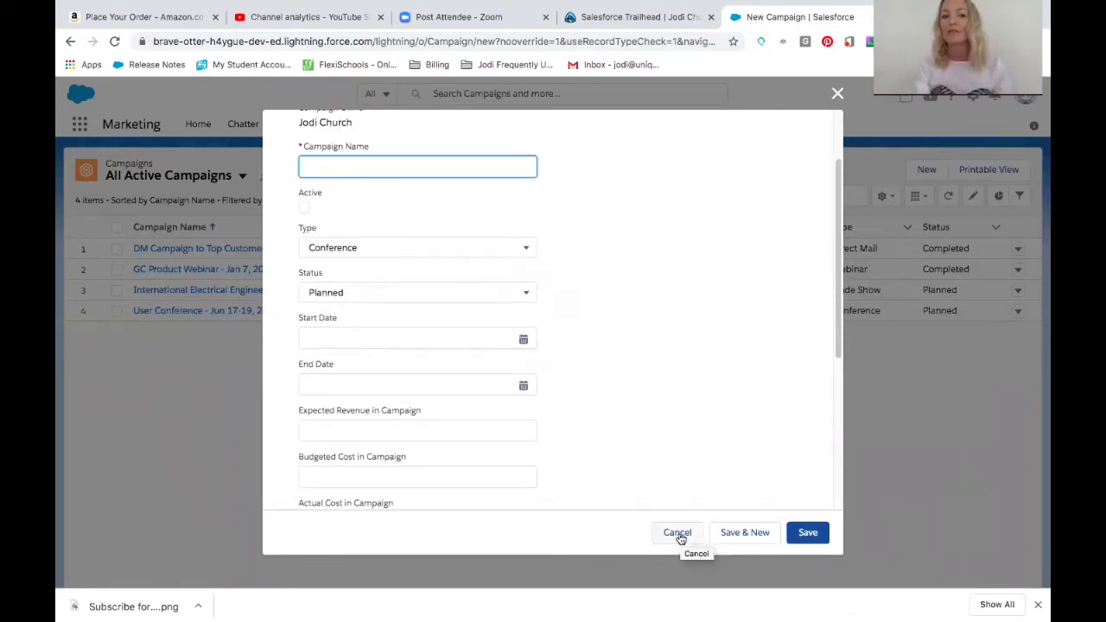
pyautogui.click(679, 535)
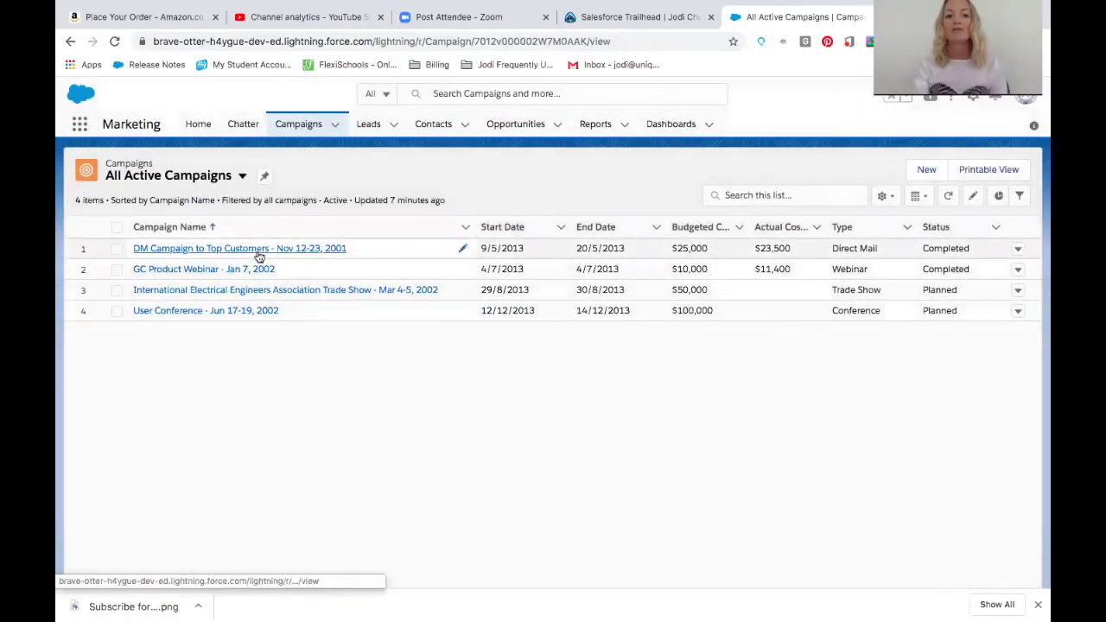
# Step: Open the DM Campaign to Top Customers - Nov 12-23, 2001 record and review its details and related lists
pyautogui.click(259, 250)
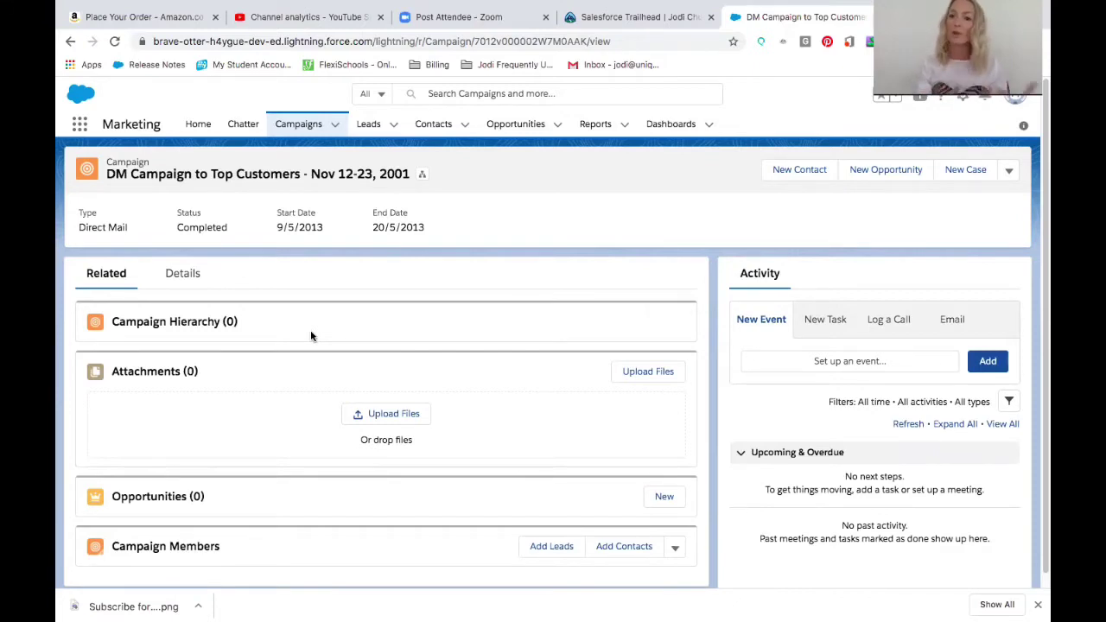
pyautogui.scroll(-1, 311, 333)
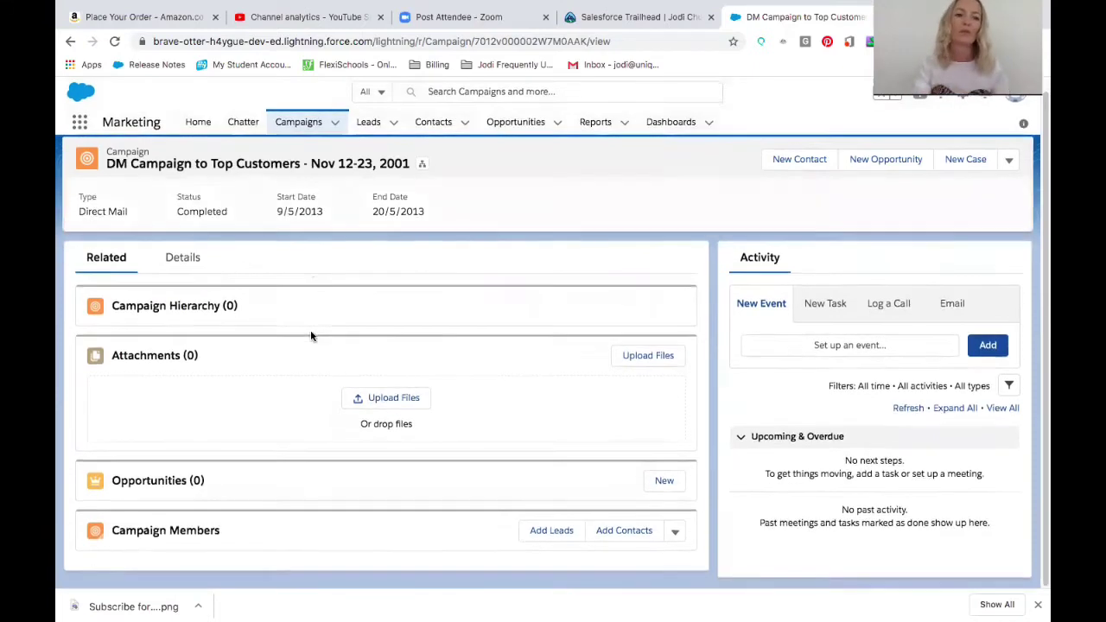
pyautogui.click(193, 267)
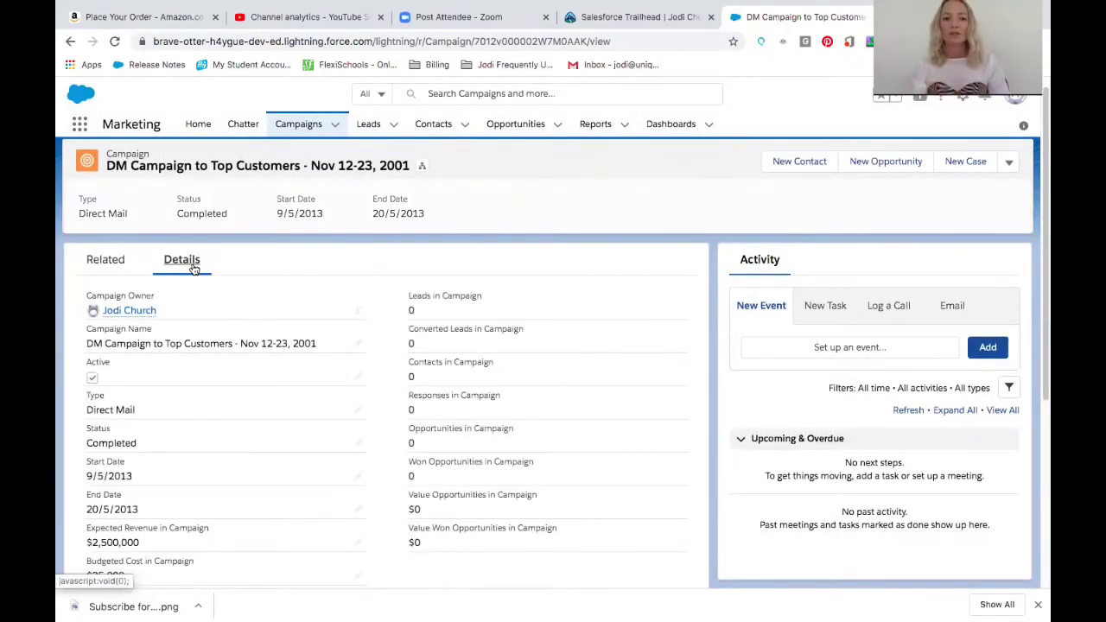
pyautogui.scroll(-5, 274, 353)
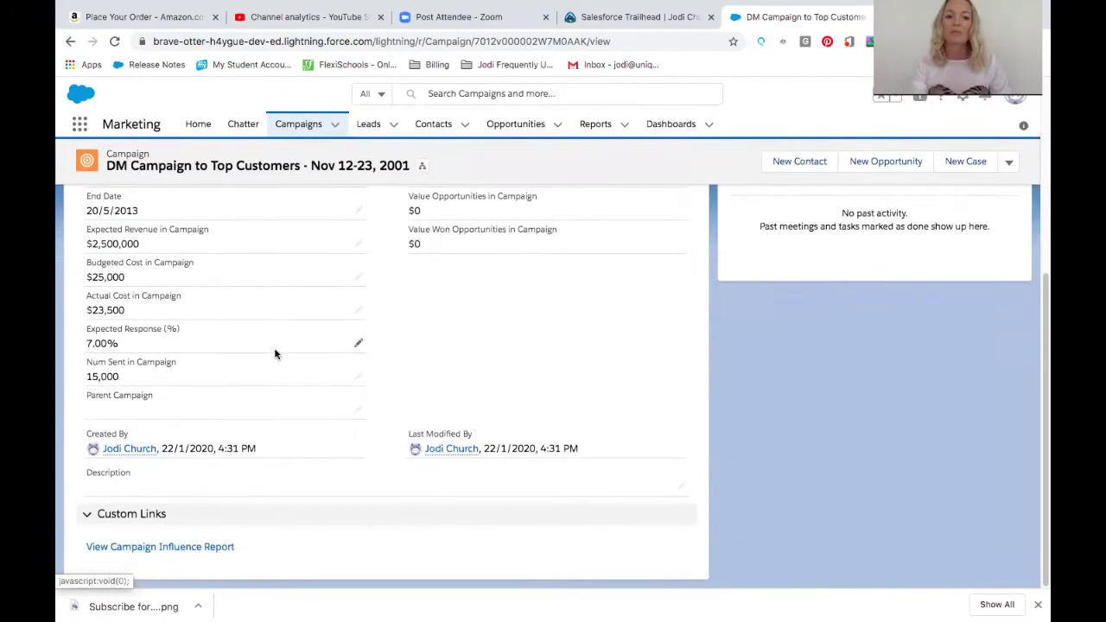
pyautogui.scroll(3, 274, 353)
pyautogui.scroll(2, 275, 353)
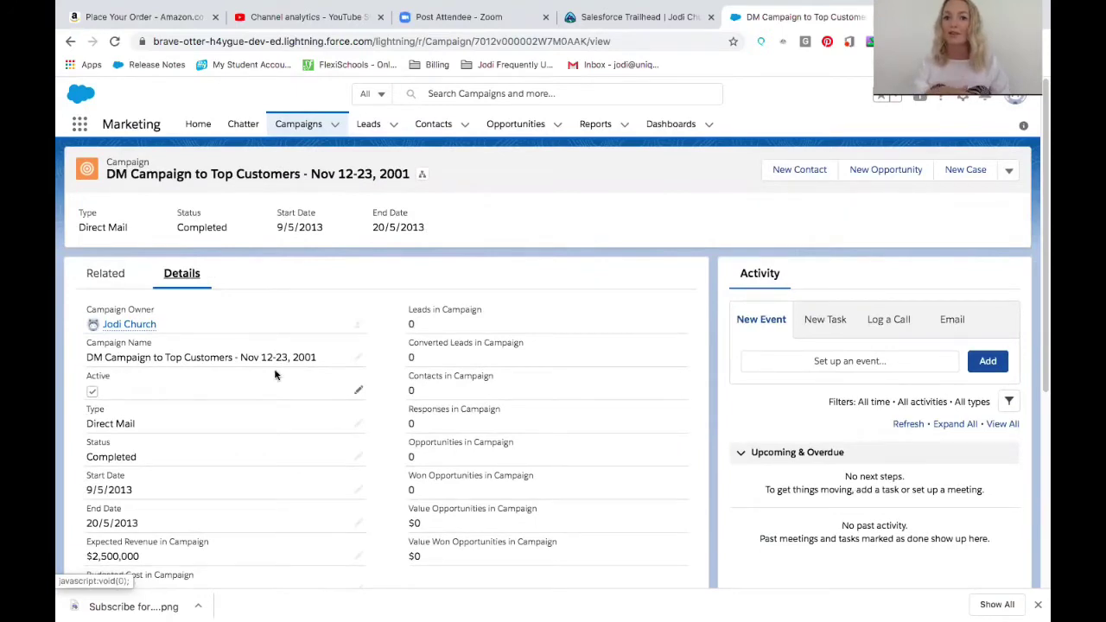
pyautogui.click(113, 288)
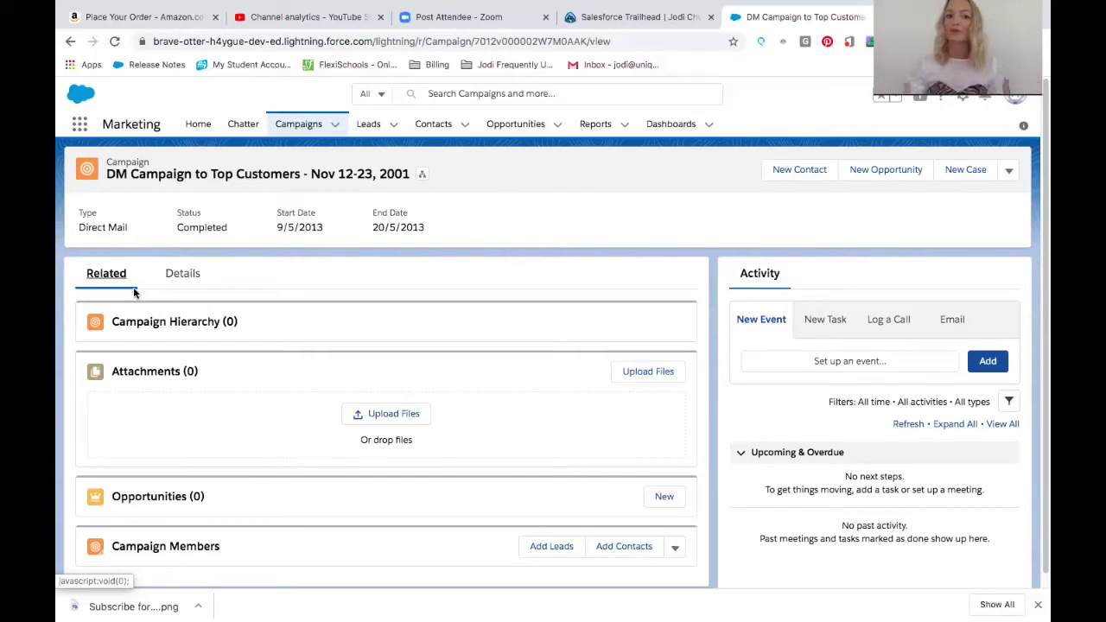
pyautogui.scroll(-1, 169, 355)
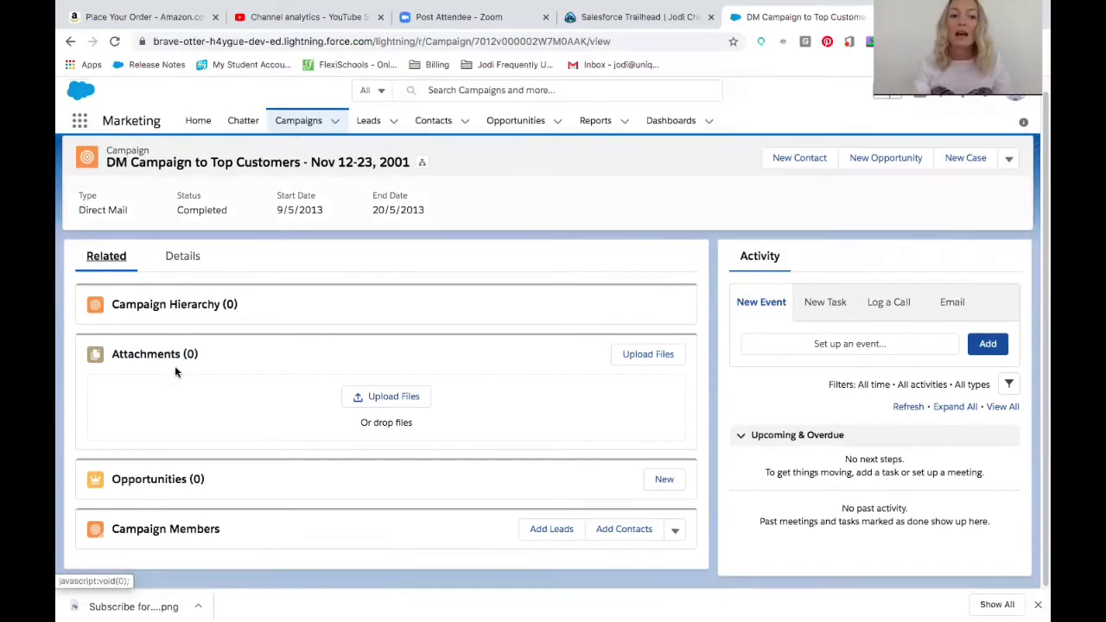
pyautogui.click(538, 534)
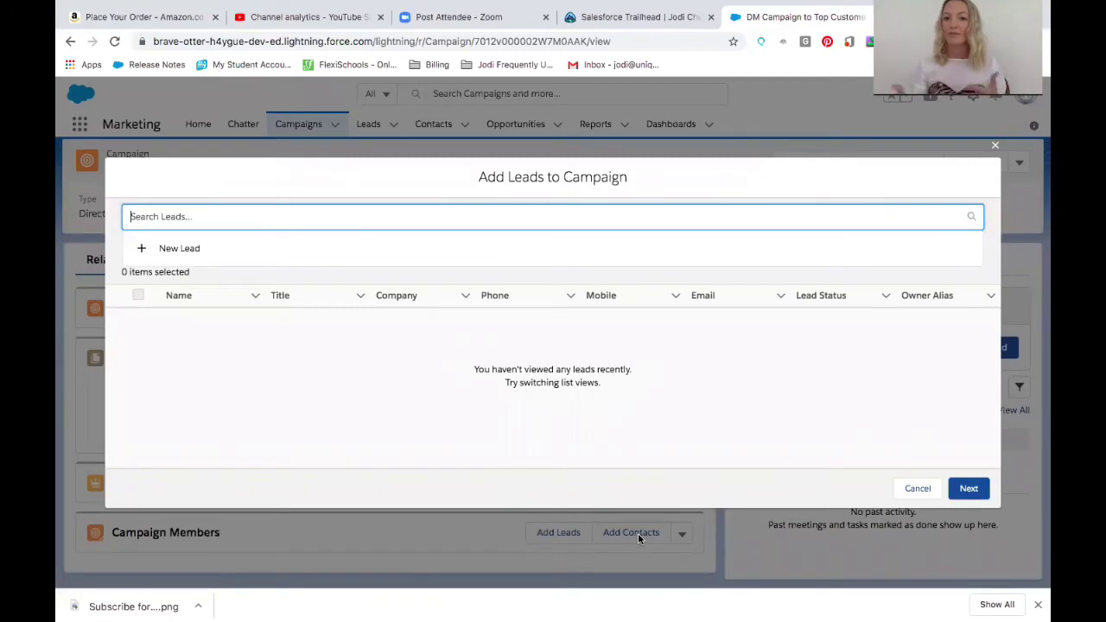
pyautogui.click(918, 489)
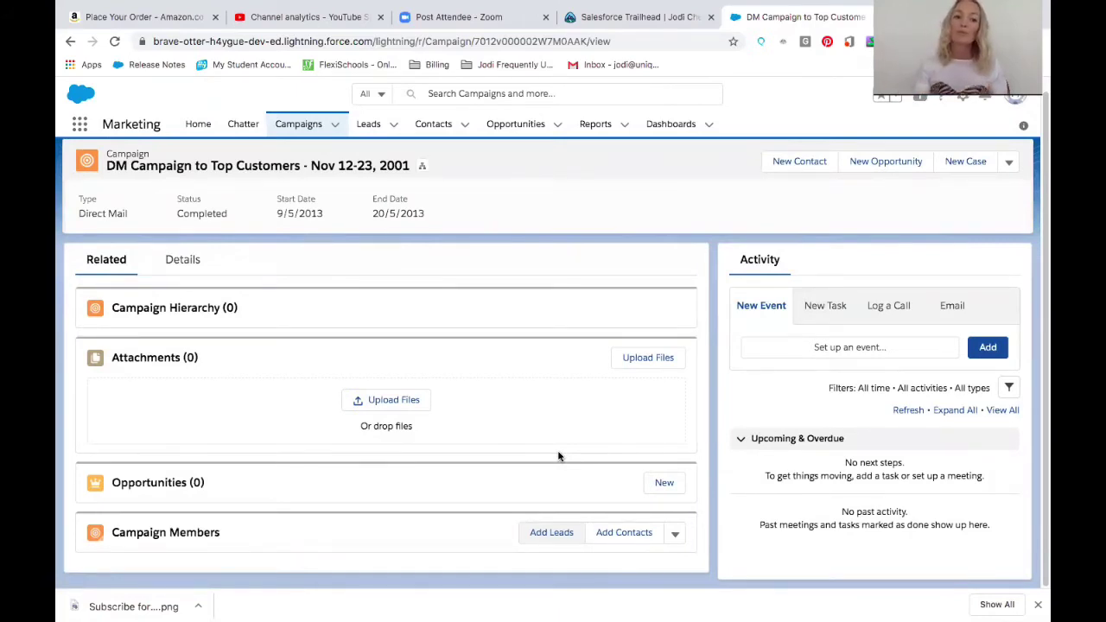
pyautogui.click(566, 533)
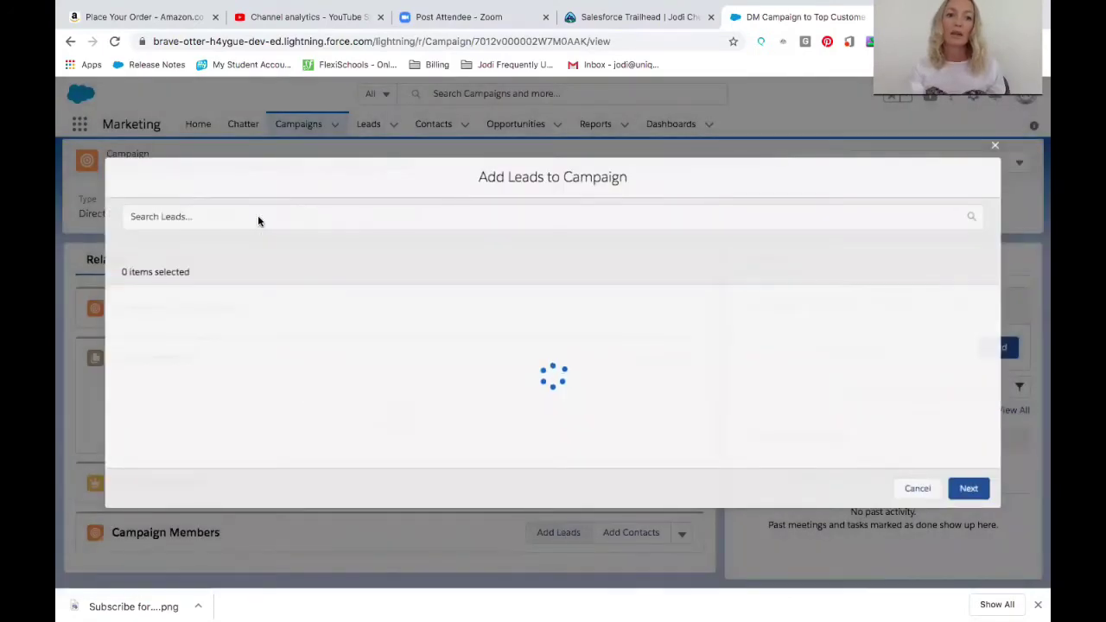
pyautogui.click(257, 217)
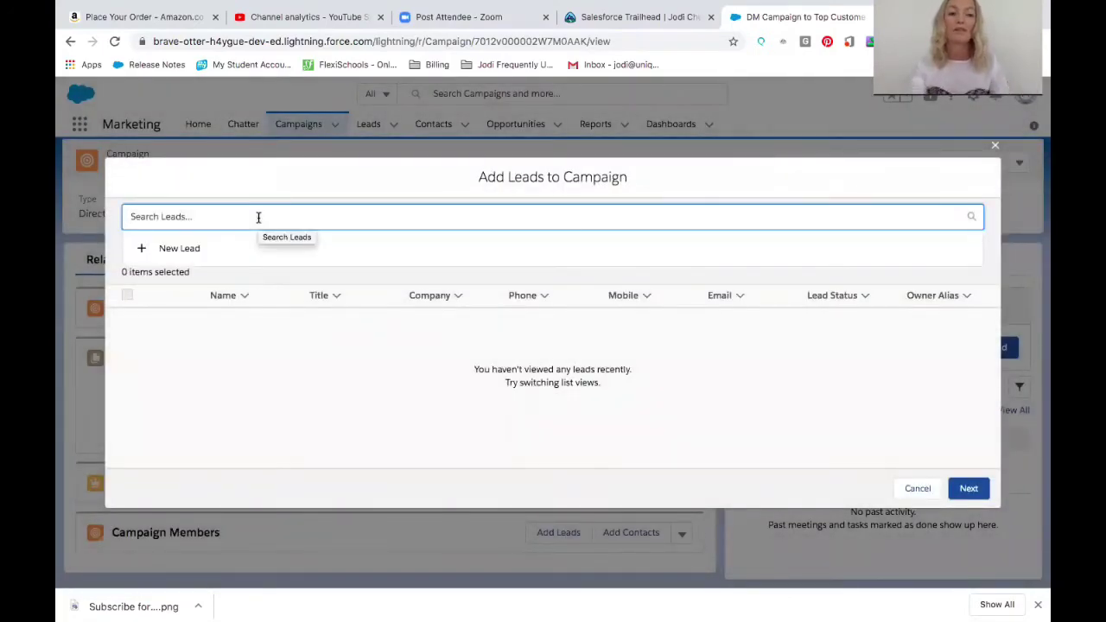
pyautogui.write('ab')
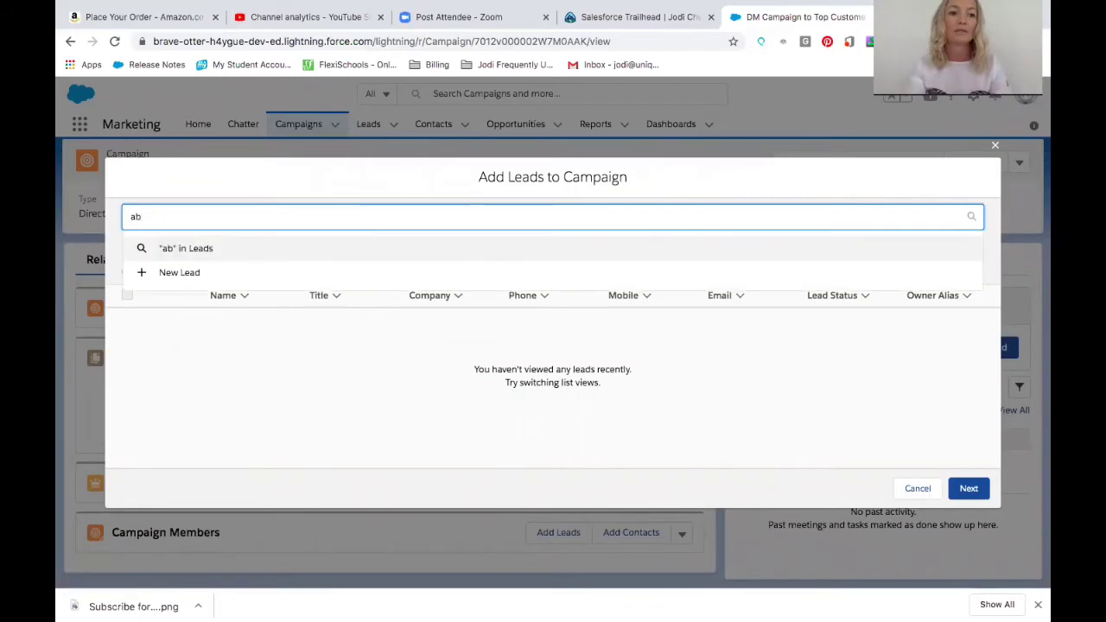
pyautogui.press('BackSpace')
pyautogui.write('da')
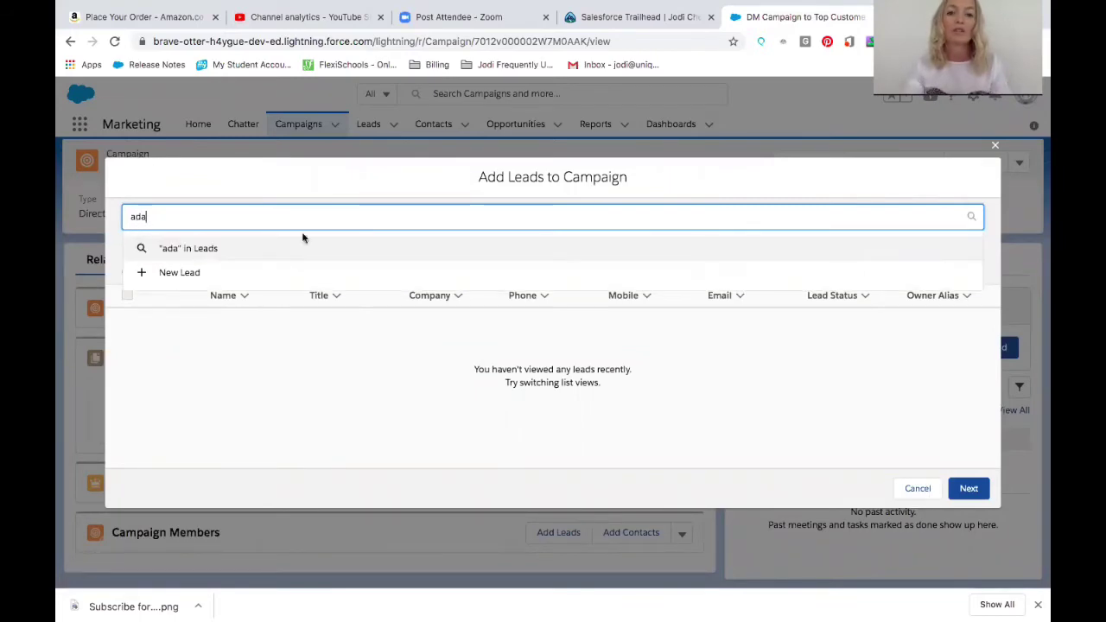
pyautogui.click(919, 489)
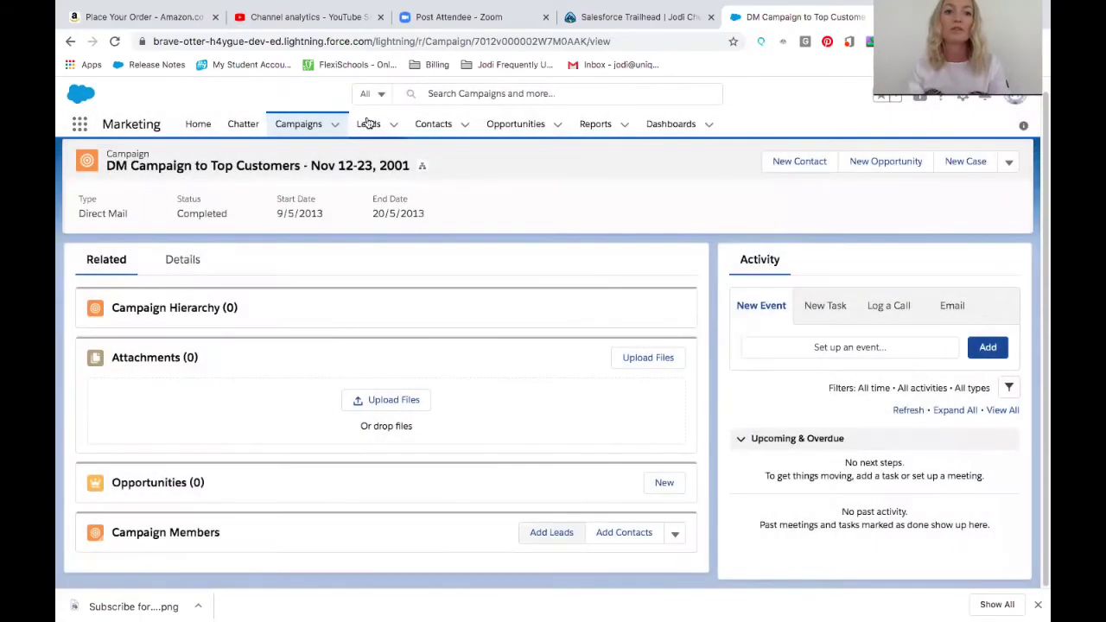
# Step: Display the leads in the All Open Leads list view
pyautogui.click(369, 124)
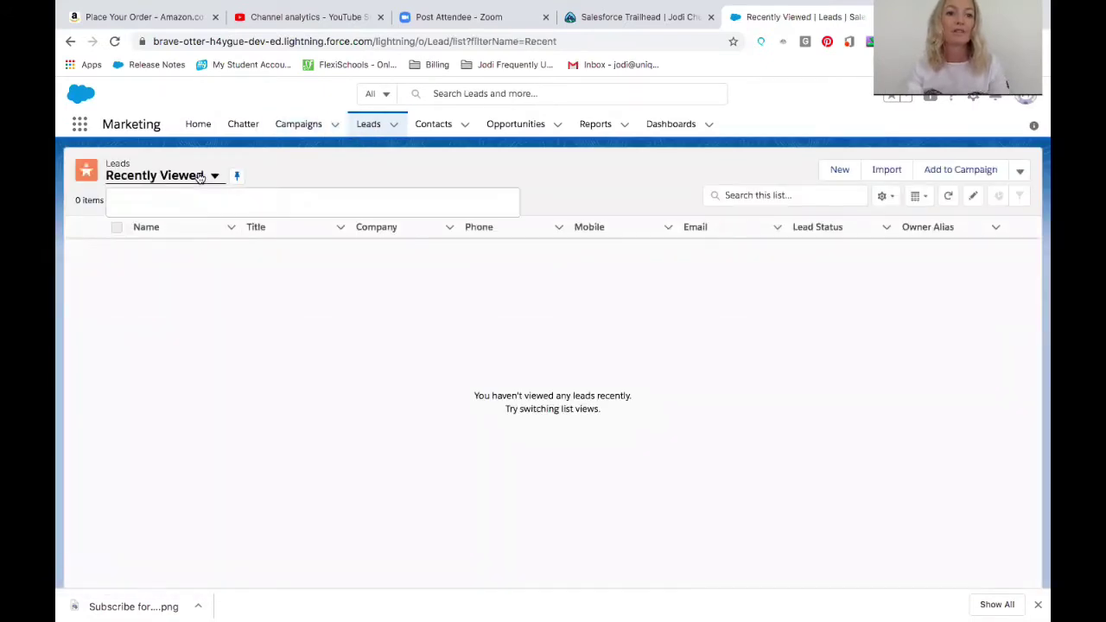
pyautogui.click(200, 177)
pyautogui.click(160, 223)
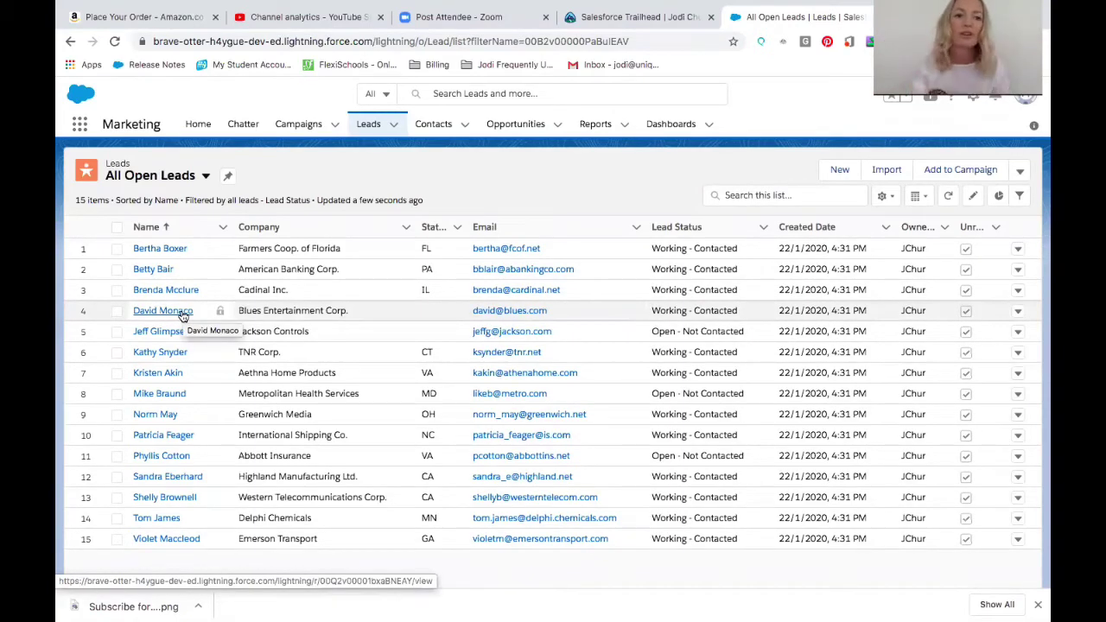
# Step: Open the lead from Farmers Coop. of Florida and show its details
pyautogui.click(160, 251)
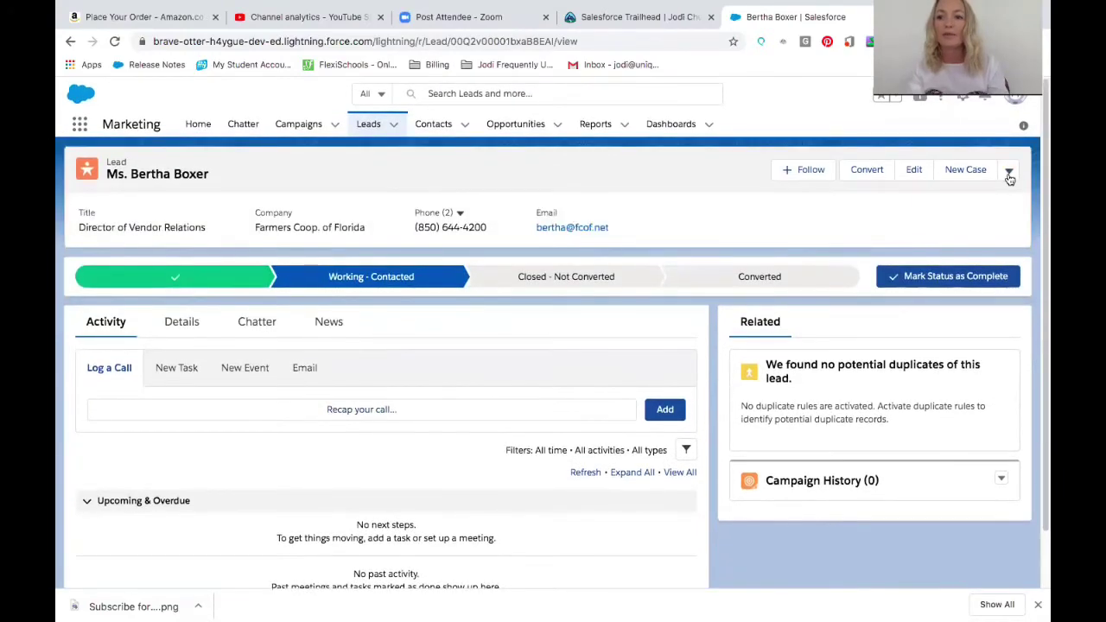
pyautogui.click(1009, 172)
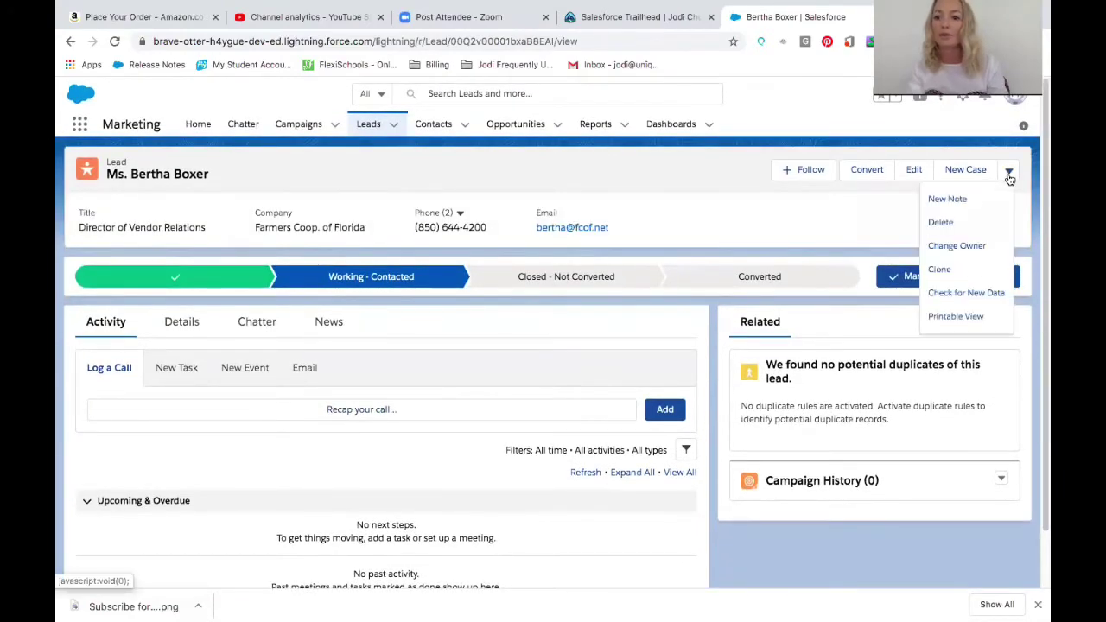
pyautogui.click(684, 218)
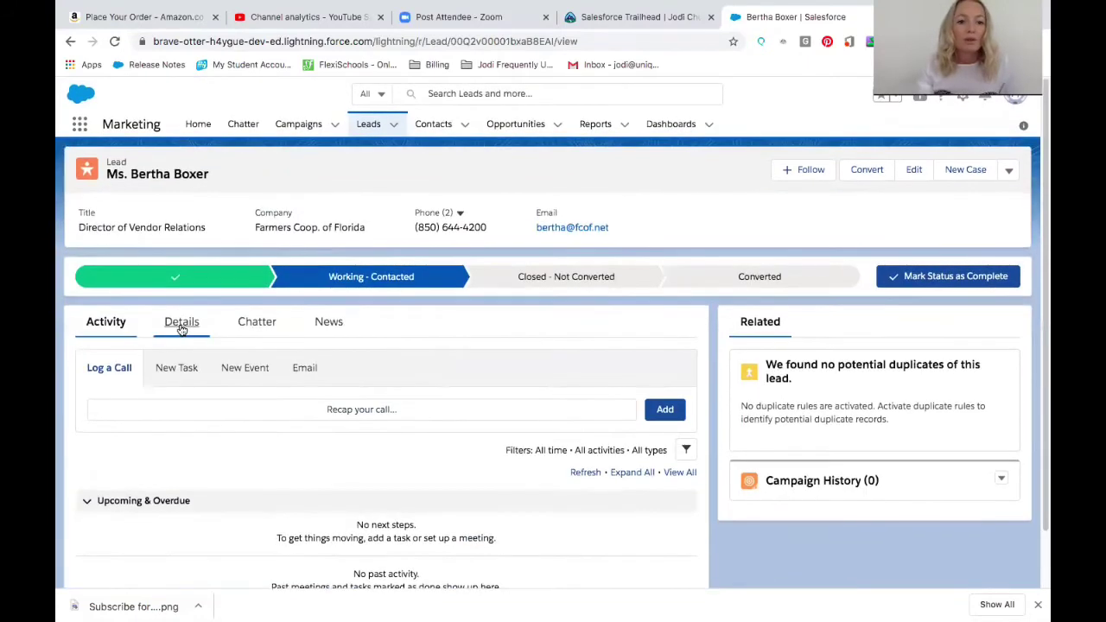
pyautogui.click(181, 327)
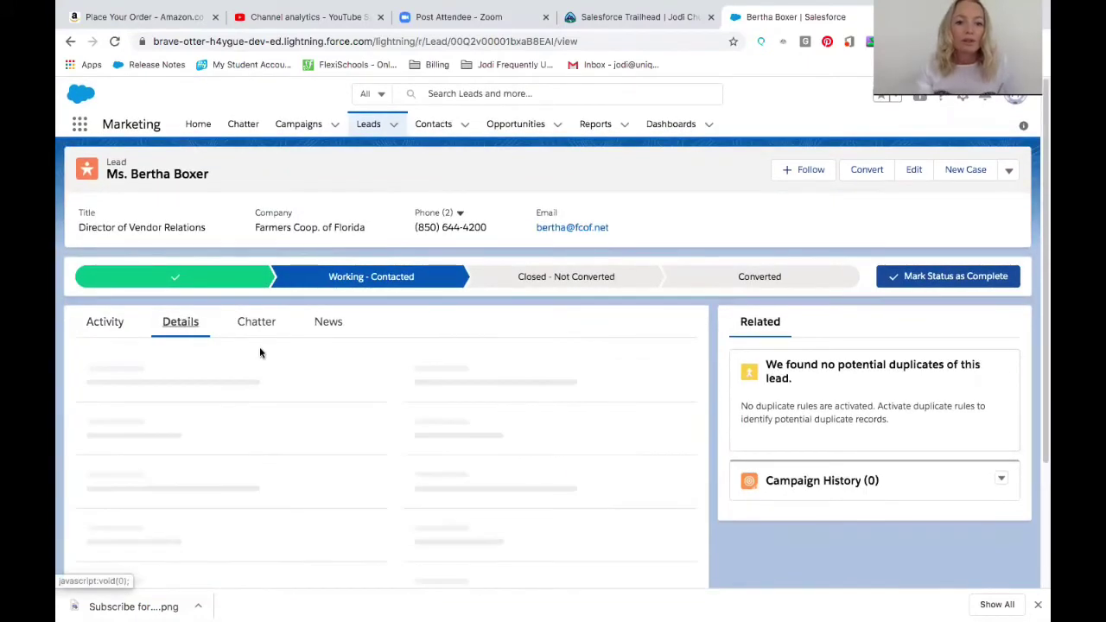
# Step: Start adding the Farmers Coop. of Florida lead to the campaign DM Campaign to Top Customers - Nov 12-23, 2001
pyautogui.click(1002, 480)
pyautogui.click(988, 509)
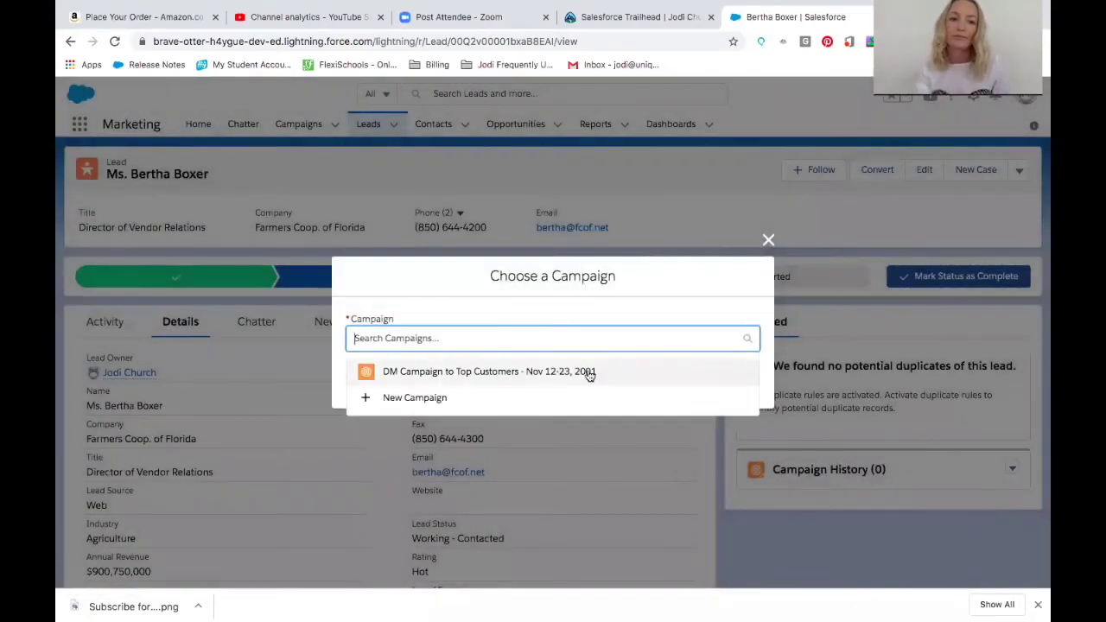
pyautogui.click(570, 374)
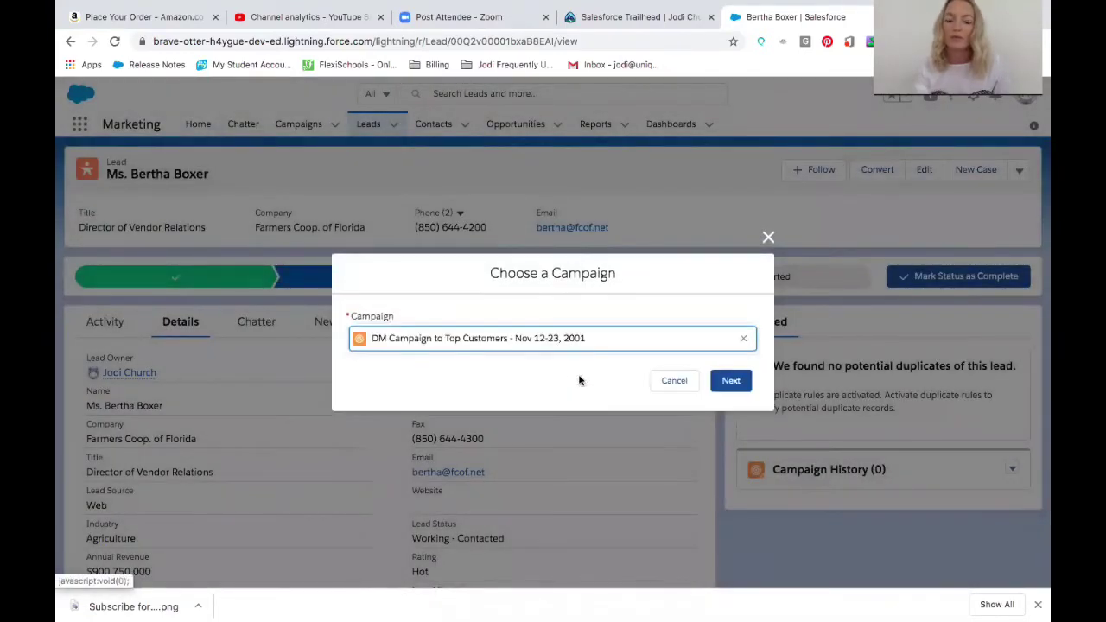
pyautogui.click(722, 380)
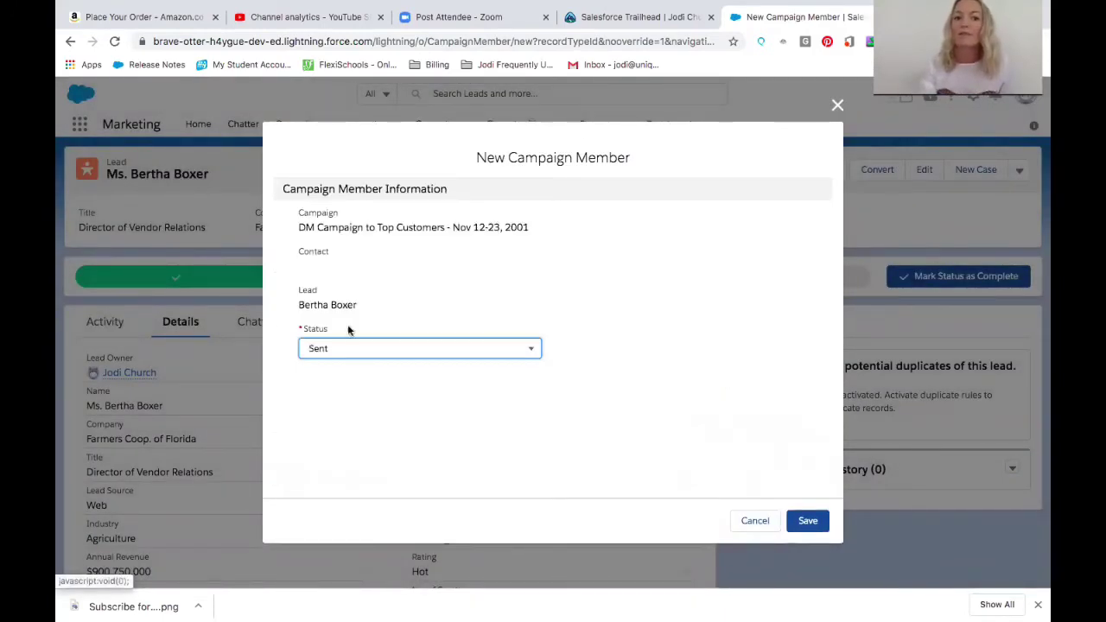
# Step: Set the new campaign member's status to Responded and save the member
pyautogui.click(355, 349)
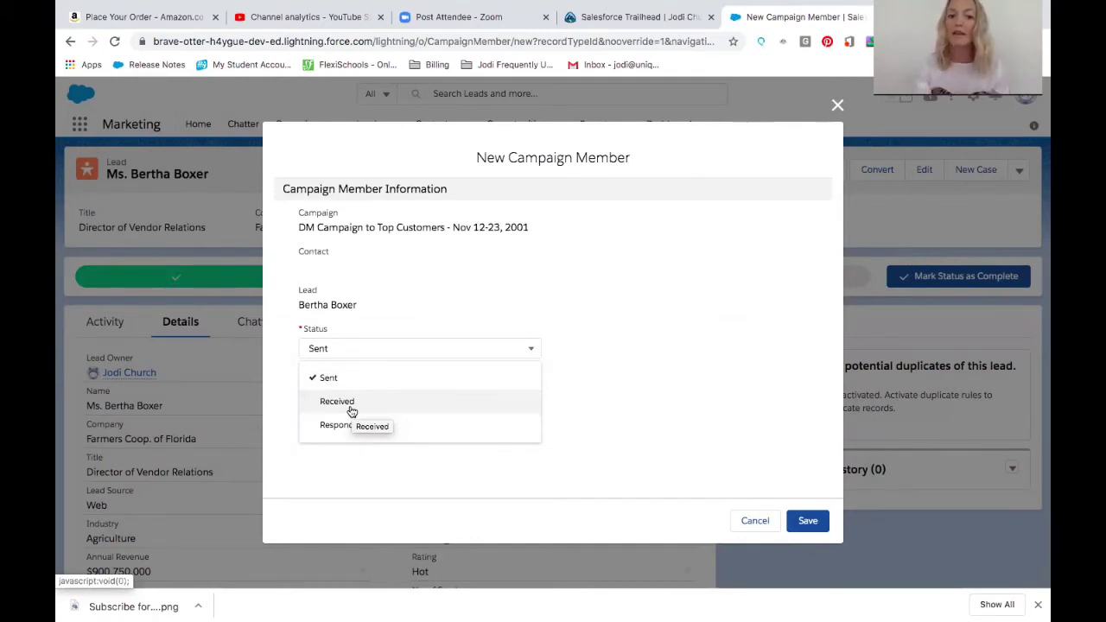
pyautogui.click(352, 403)
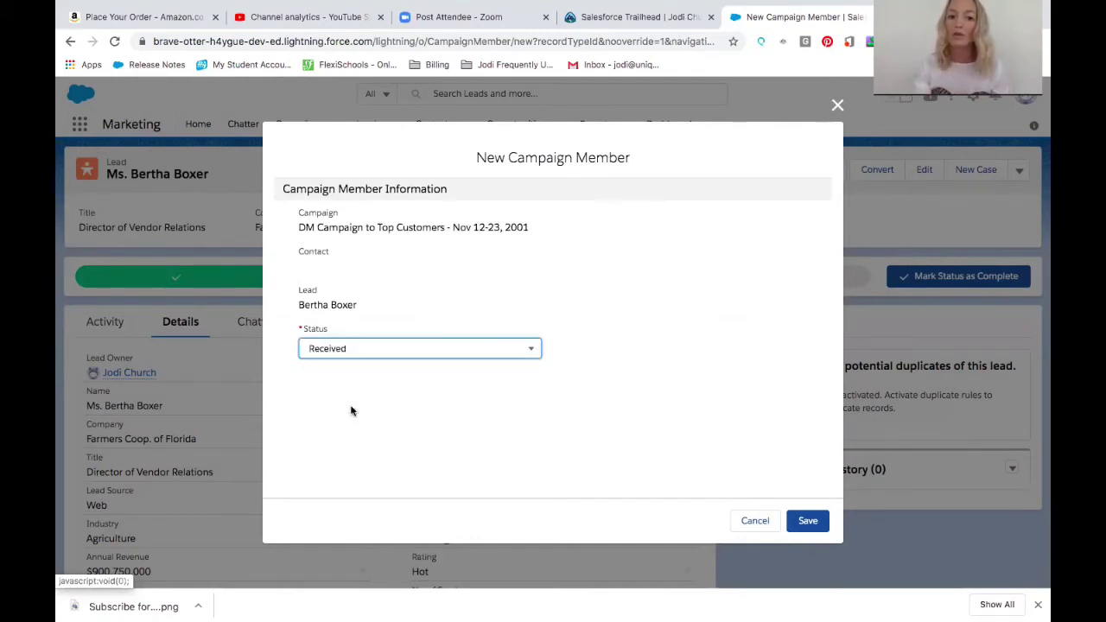
pyautogui.click(487, 349)
pyautogui.click(459, 424)
pyautogui.click(819, 523)
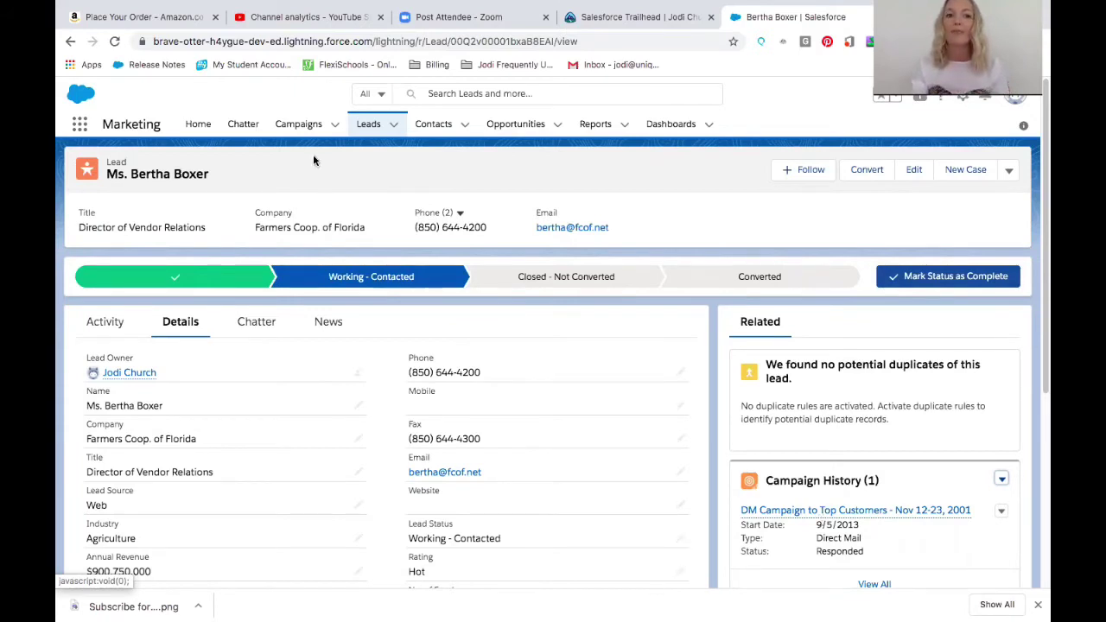
# Step: Display the campaigns in the All Active Campaigns list view
pyautogui.click(307, 127)
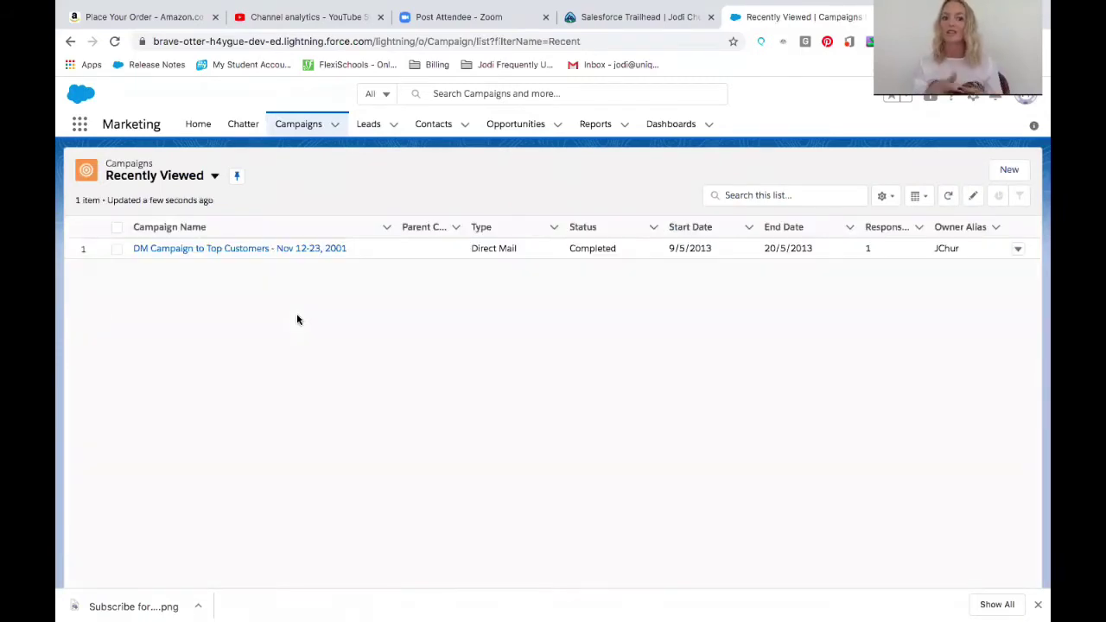
pyautogui.click(213, 175)
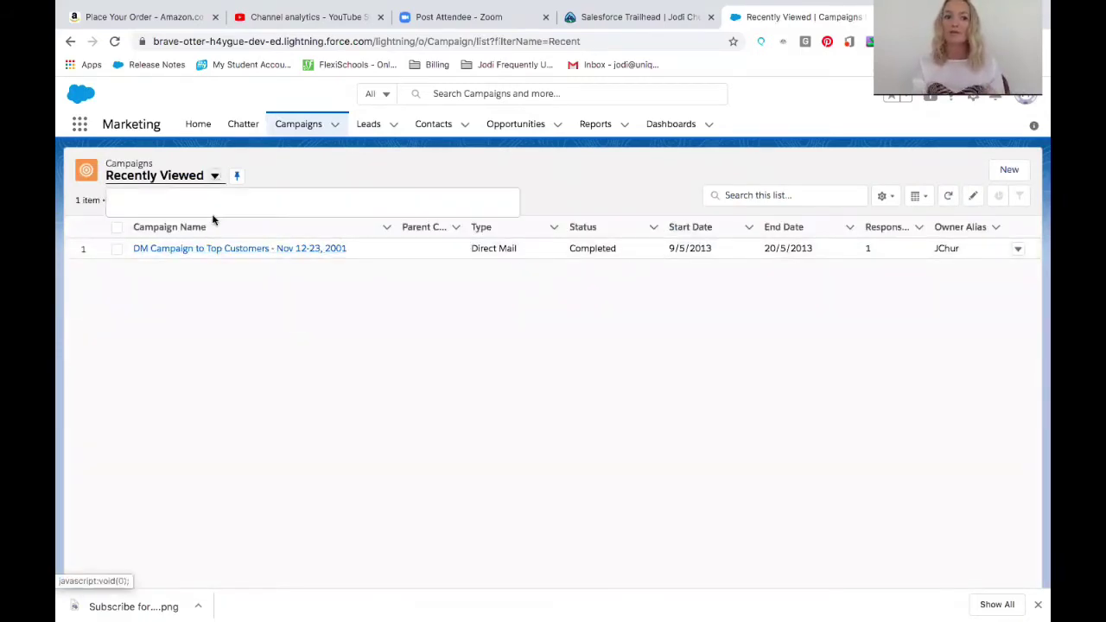
pyautogui.click(213, 222)
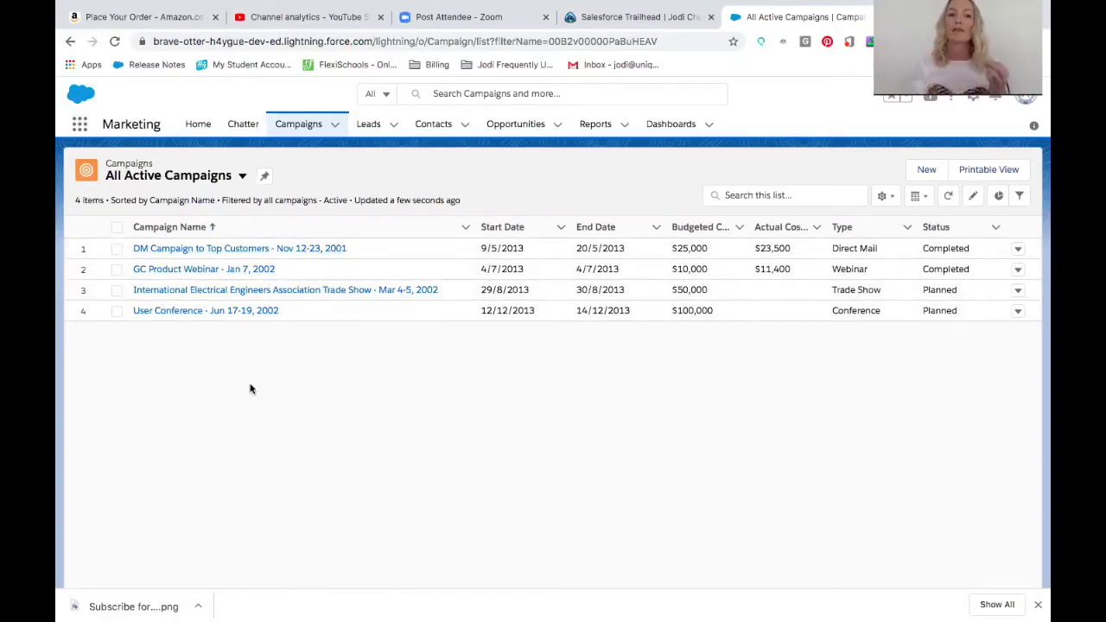
# Step: Open the DM Campaign to Top Customers - Nov 12-23, 2001 record and examine its campaign members chart by status
pyautogui.click(269, 249)
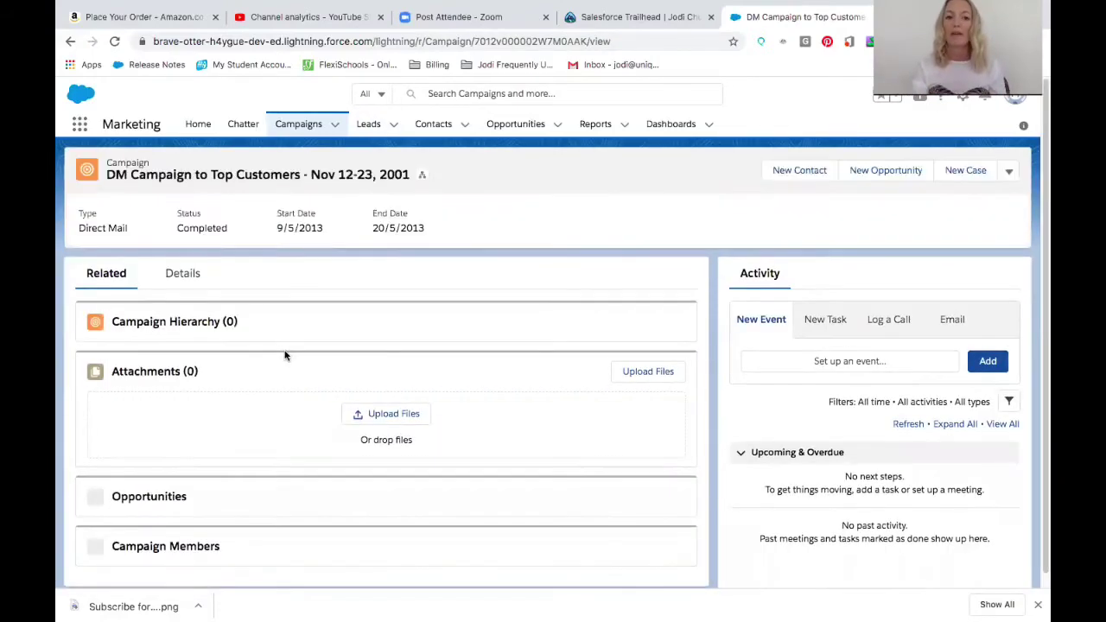
pyautogui.scroll(-3, 286, 356)
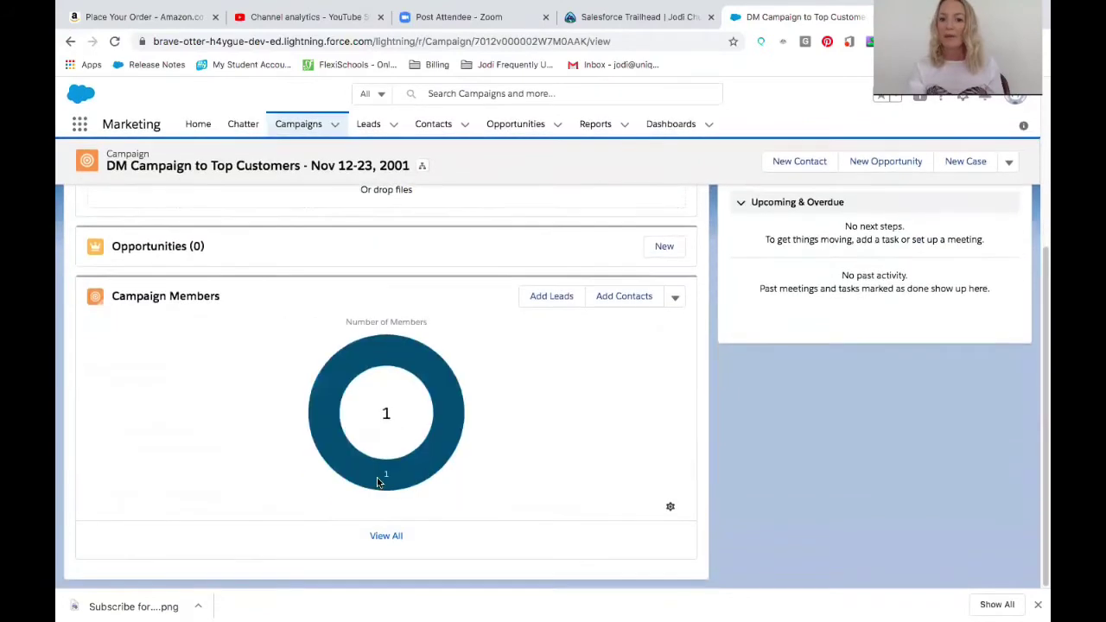
pyautogui.moveTo(378, 482)
pyautogui.scroll(1, 377, 482)
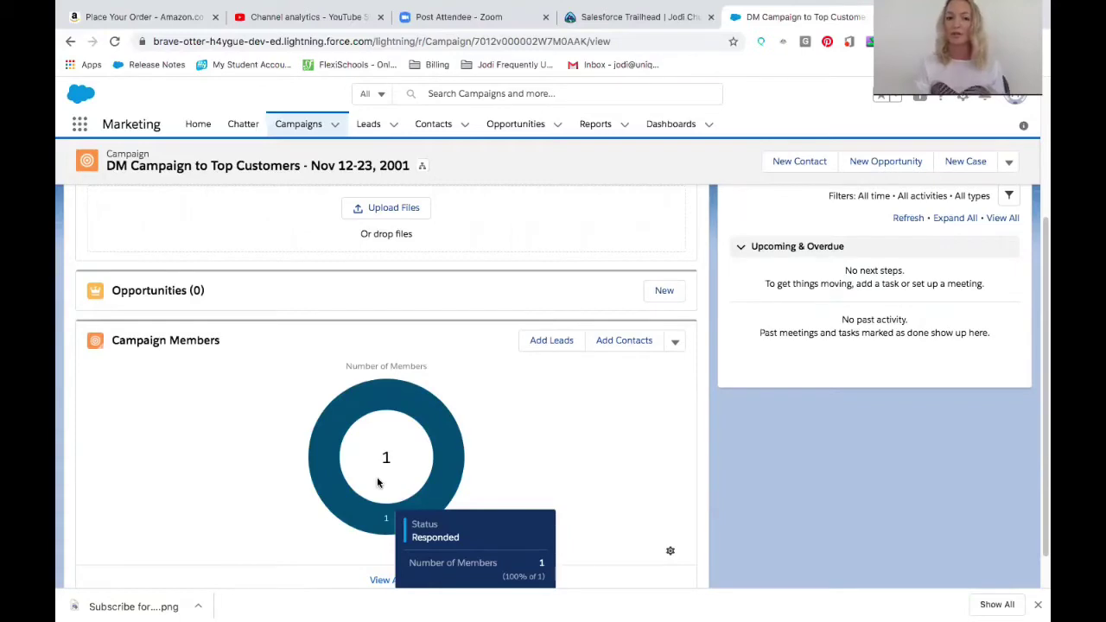
pyautogui.scroll(3, 376, 482)
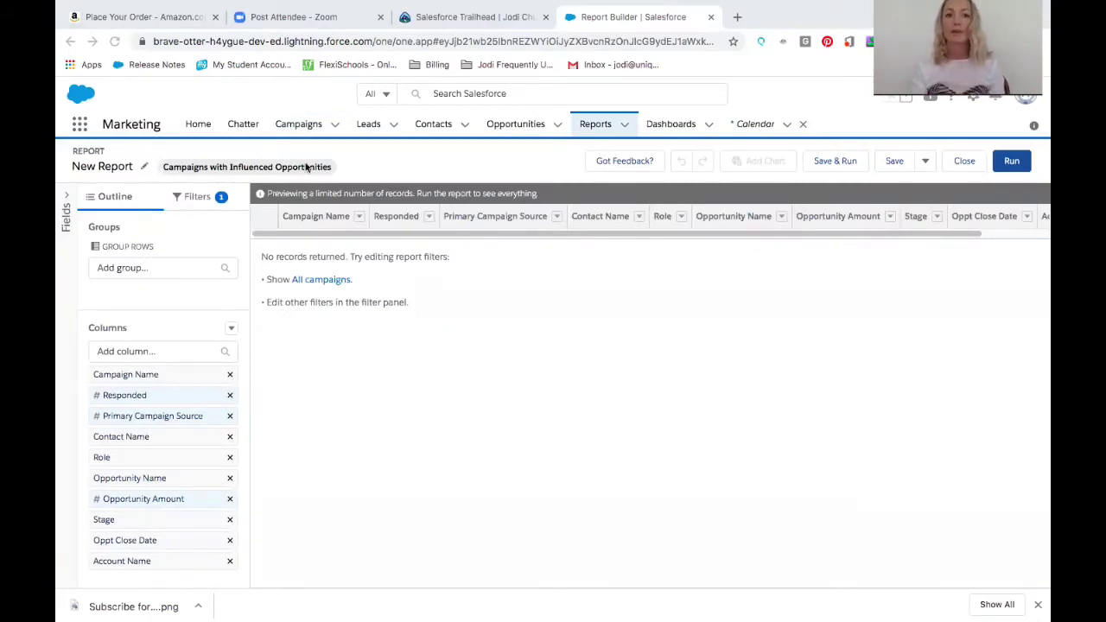
# Step: Return from the report builder to the DM Campaign to Top Customers record and review its Opportunities related list
pyautogui.click(297, 128)
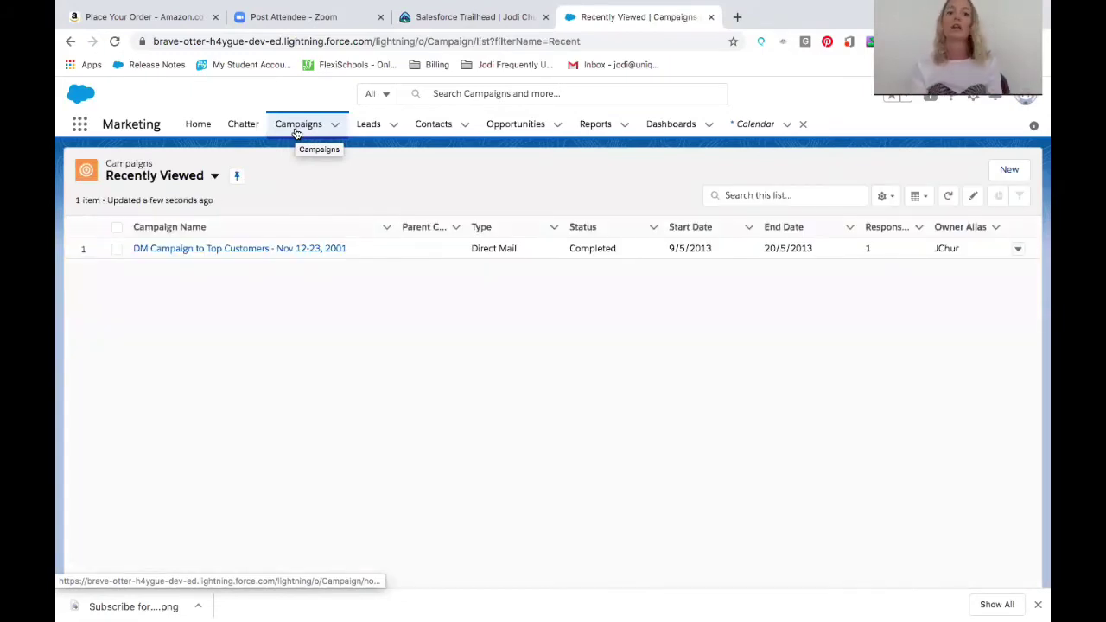
pyautogui.click(270, 250)
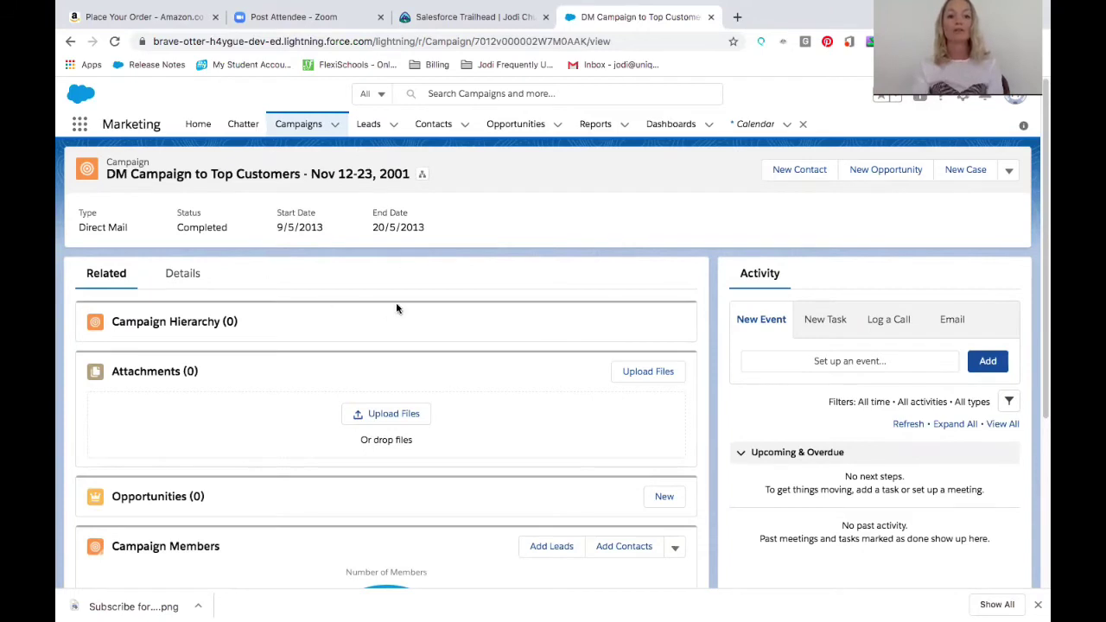
pyautogui.scroll(-1, 562, 394)
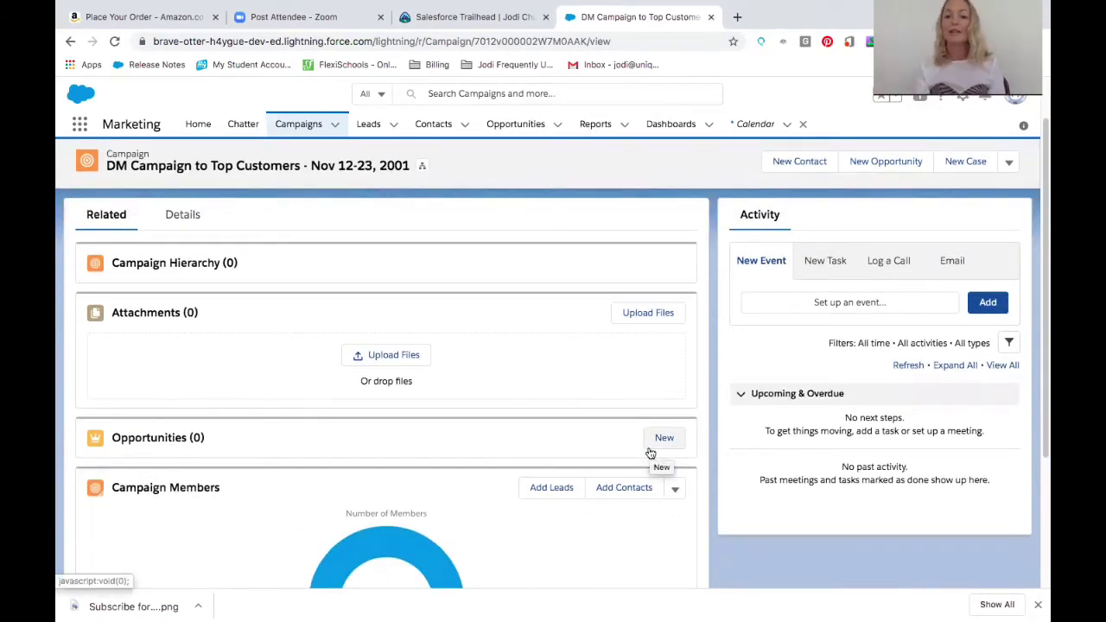
# Step: Open the Burlington Textiles Weaving Plant Generator opportunity and show its details
pyautogui.click(519, 124)
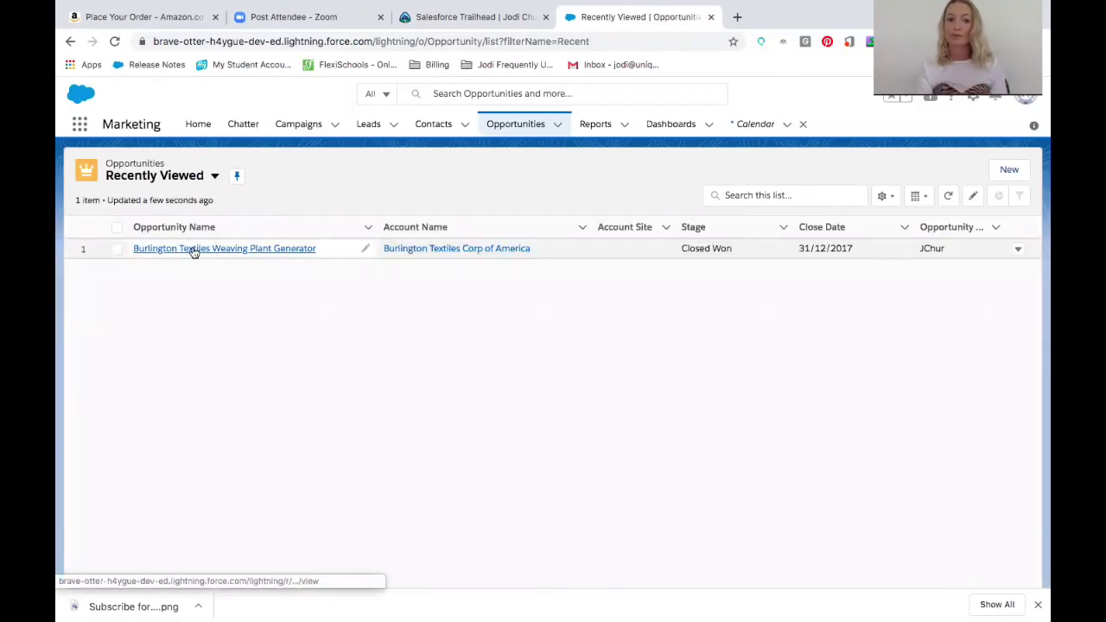
pyautogui.click(193, 249)
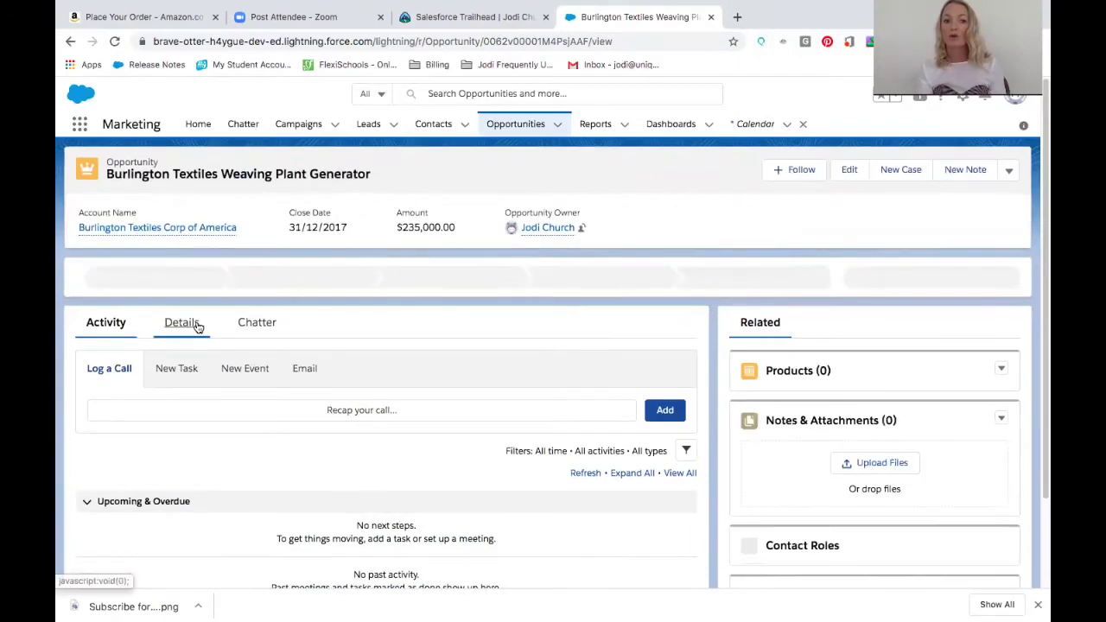
pyautogui.click(196, 325)
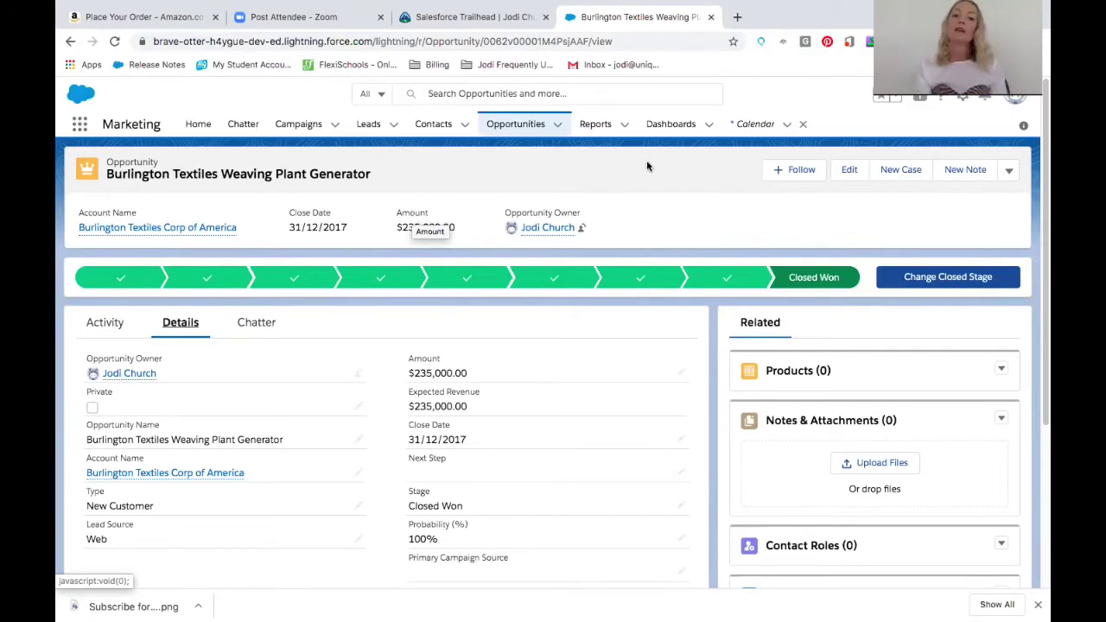
# Step: Start a new report of type Campaigns with Leads and Converted Lead Information and examine the columns in its preview
pyautogui.click(587, 127)
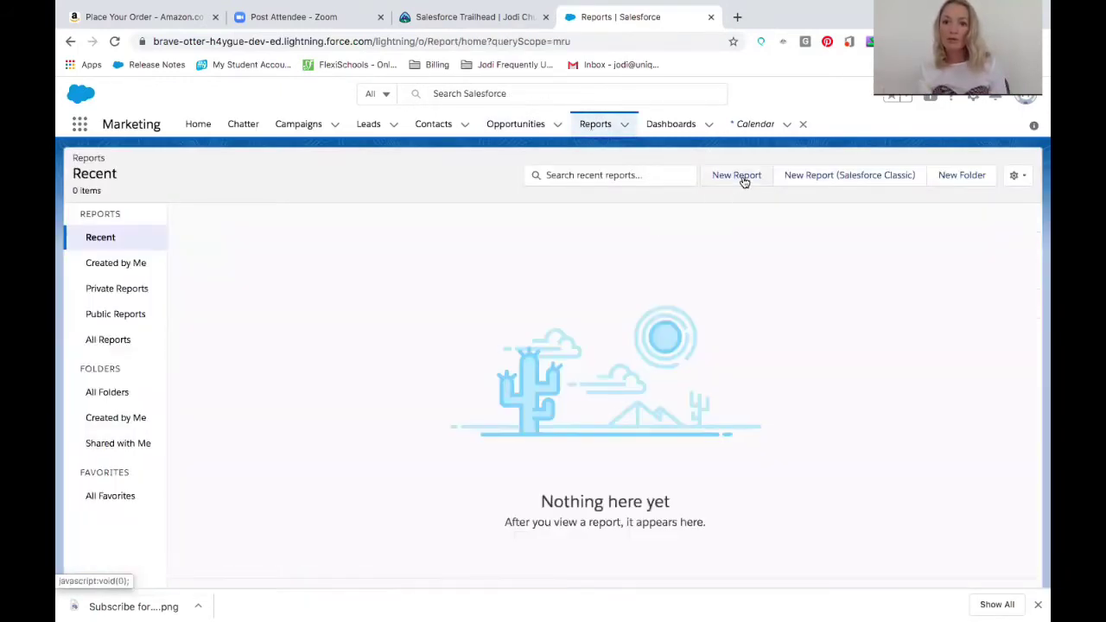
pyautogui.click(741, 177)
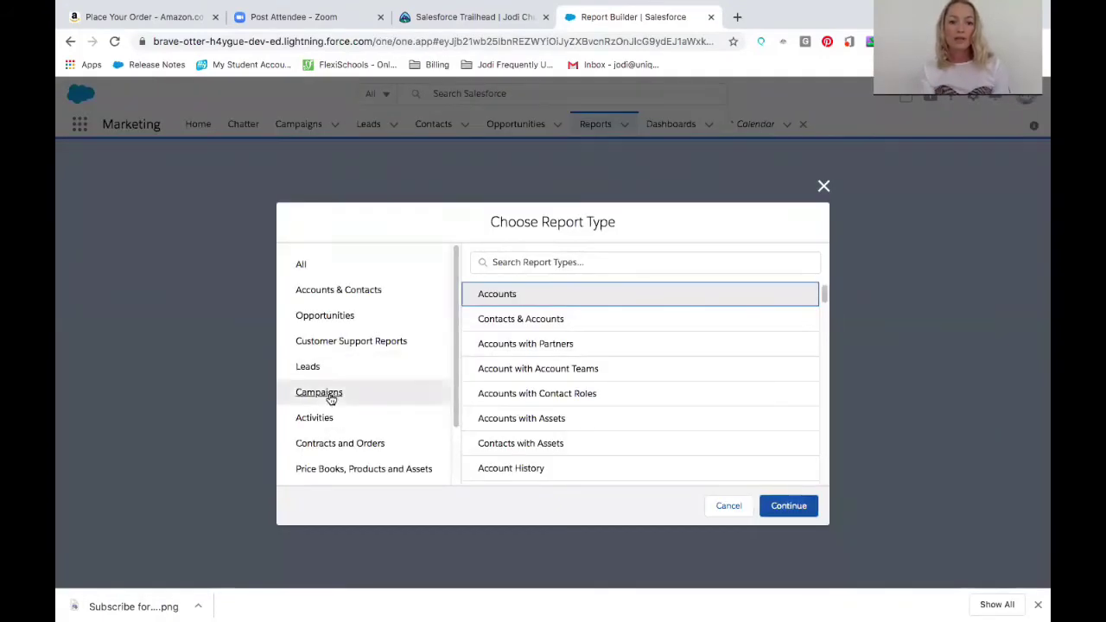
pyautogui.click(331, 399)
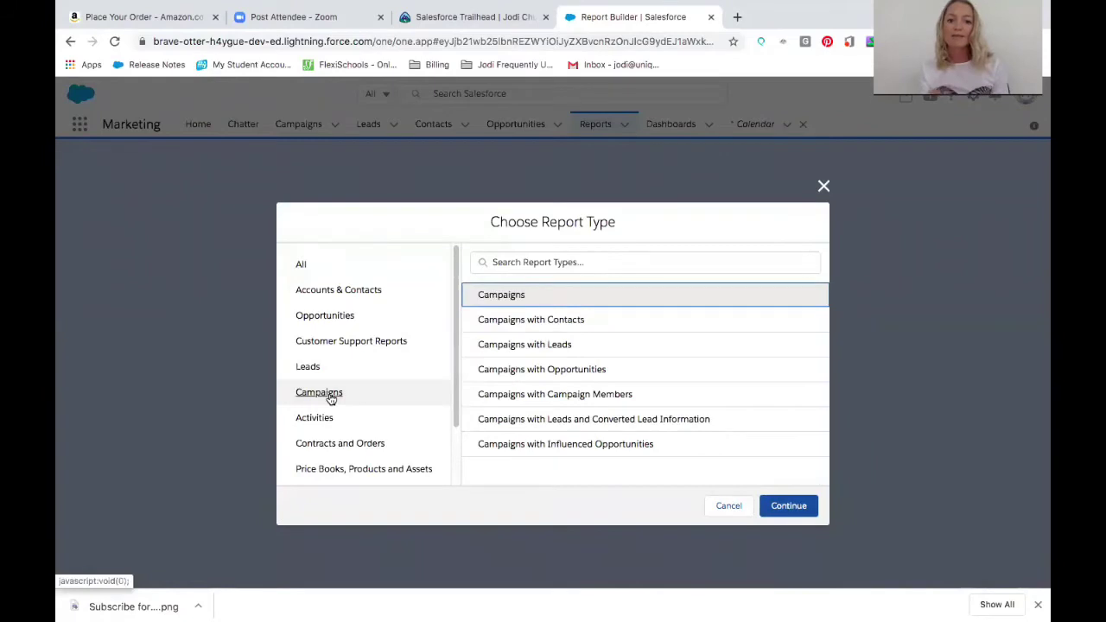
pyautogui.click(585, 421)
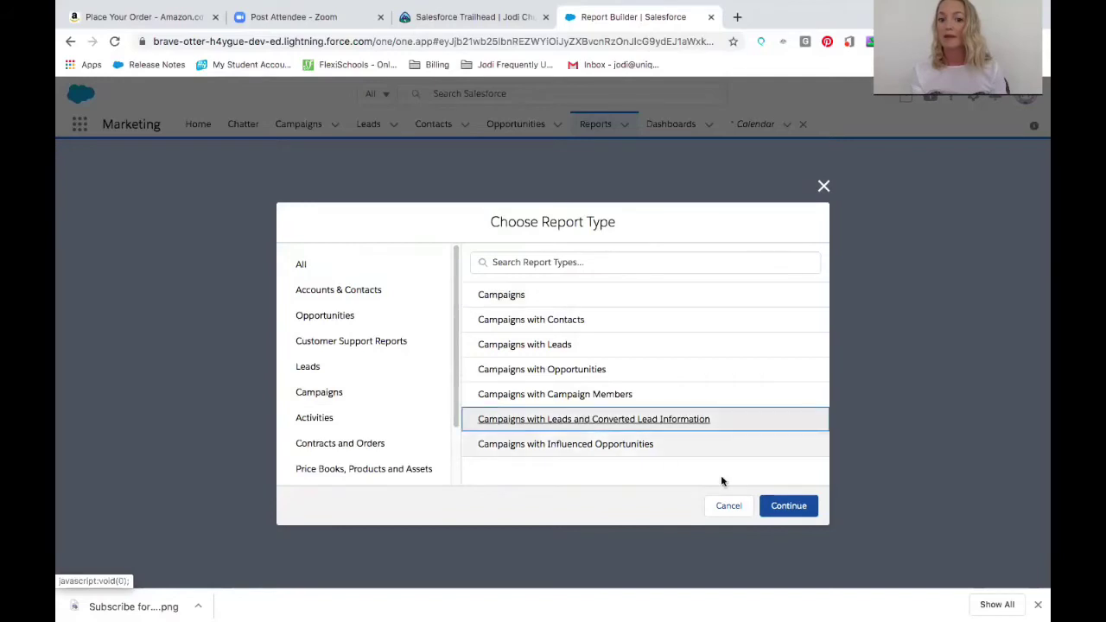
pyautogui.click(777, 508)
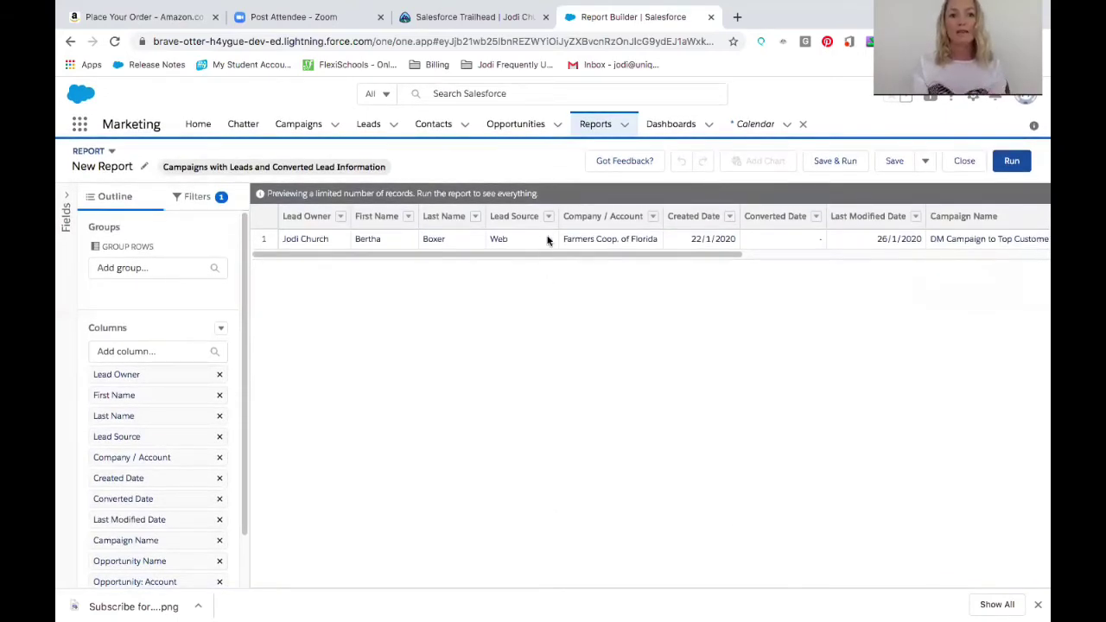
pyautogui.hscroll(3, 547, 241)
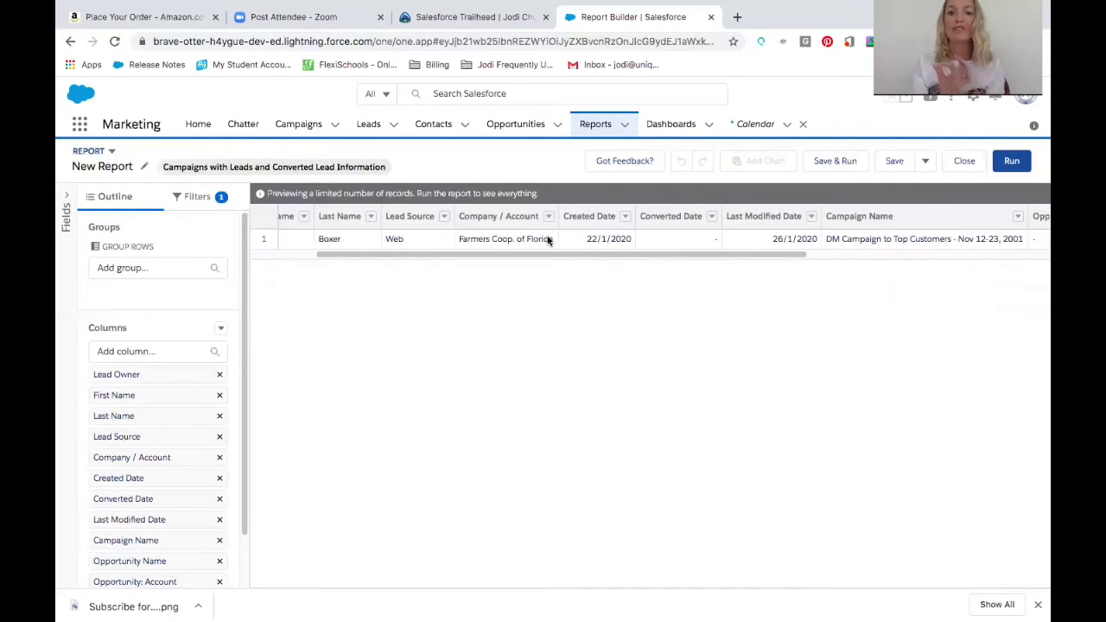
pyautogui.hscroll(10, 547, 240)
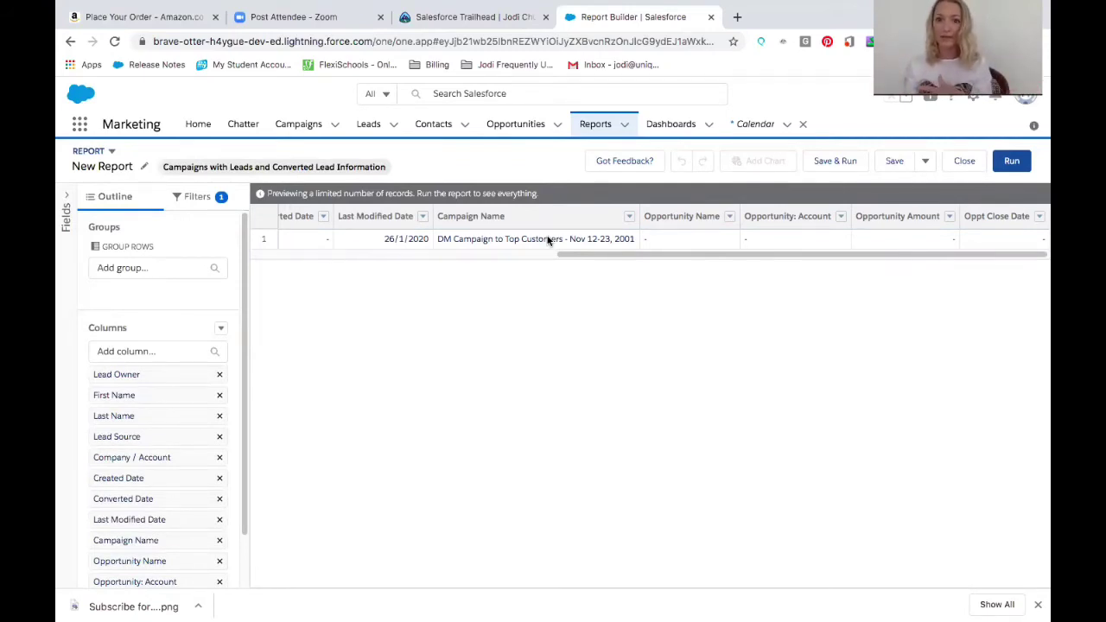
# Step: Start another new report using the Campaigns with Influenced Opportunities report type
pyautogui.click(607, 136)
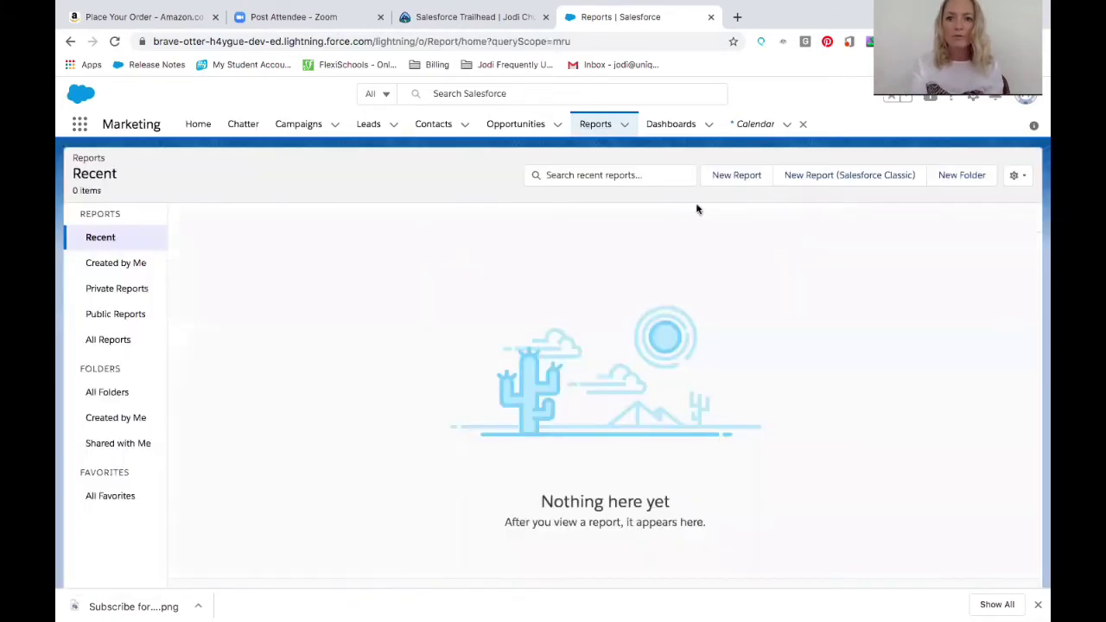
pyautogui.click(720, 180)
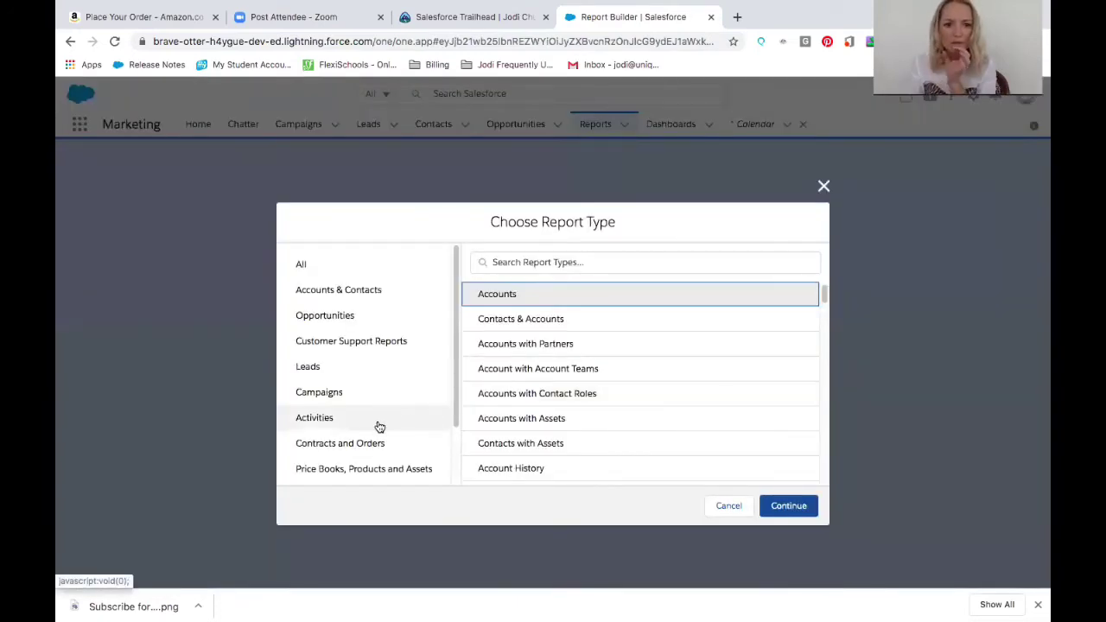
pyautogui.click(359, 395)
pyautogui.click(529, 446)
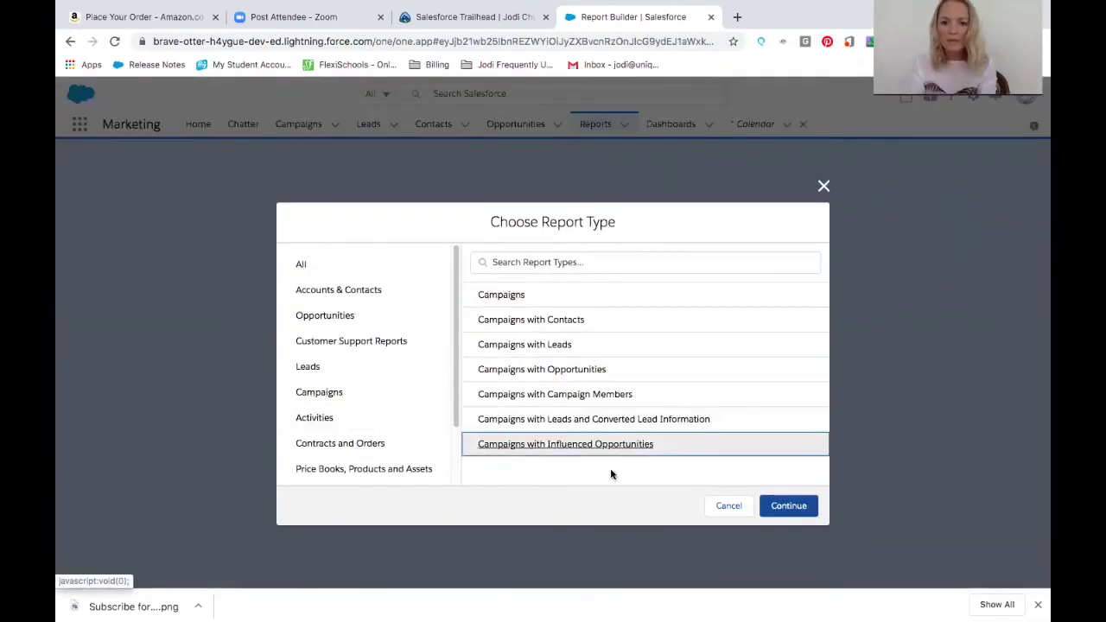
pyautogui.click(772, 509)
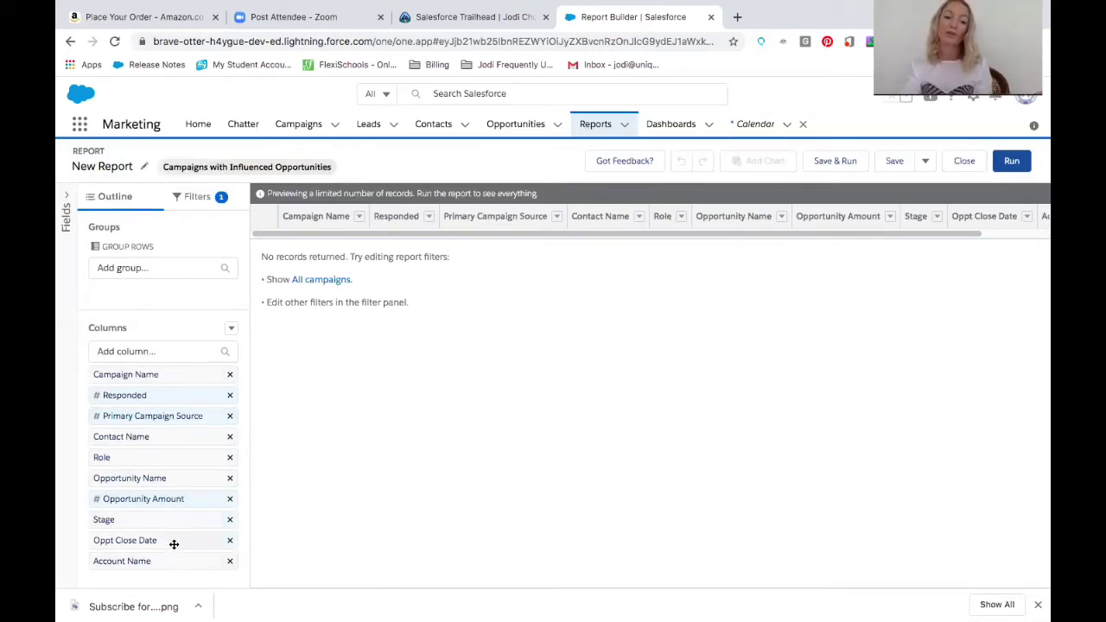
# Step: Add the Actual Cost in Campaign column to the influenced opportunities report
pyautogui.click(164, 351)
pyautogui.write('b')
pyautogui.press('BackSpace')
pyautogui.write('actua')
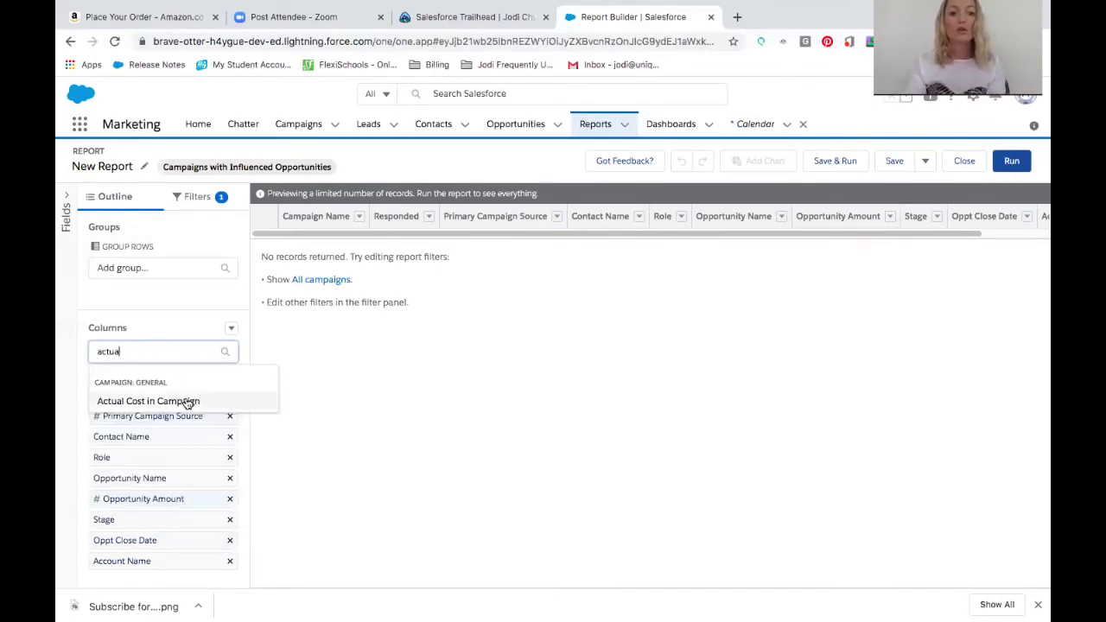
pyautogui.click(187, 401)
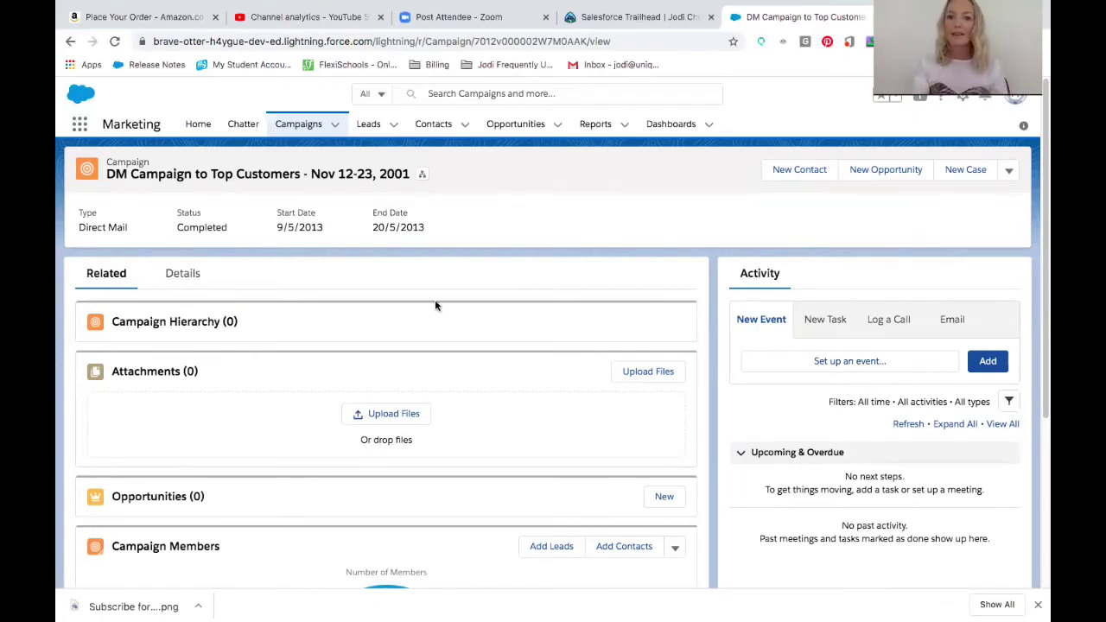
# Step: Examine the new case form from the DM Campaign to Top Customers record and close it without saving
pyautogui.click(963, 175)
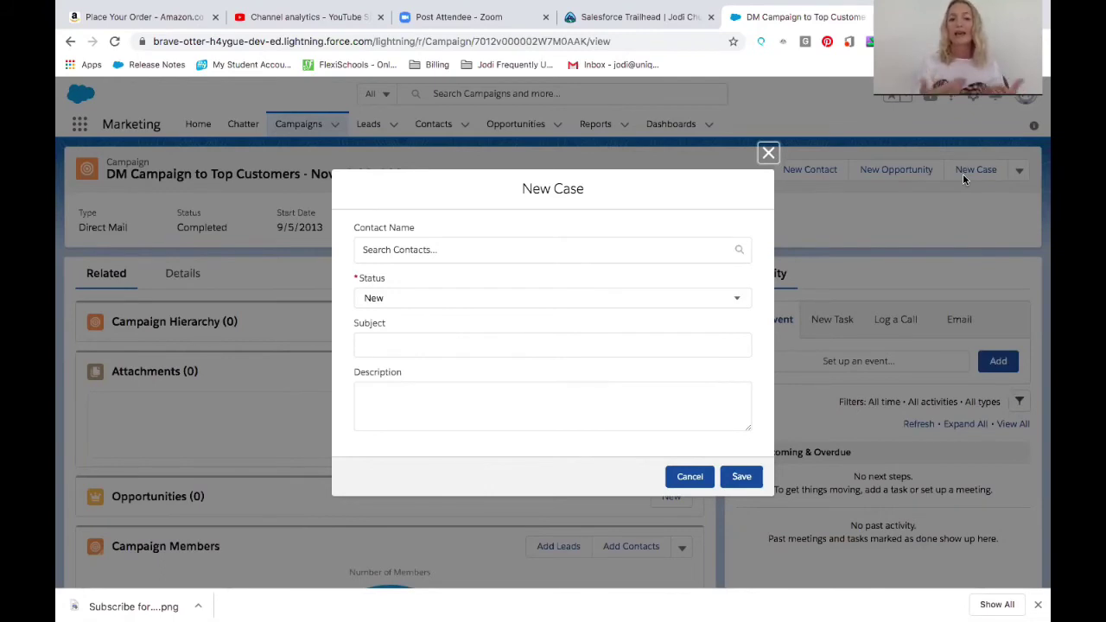
pyautogui.click(690, 479)
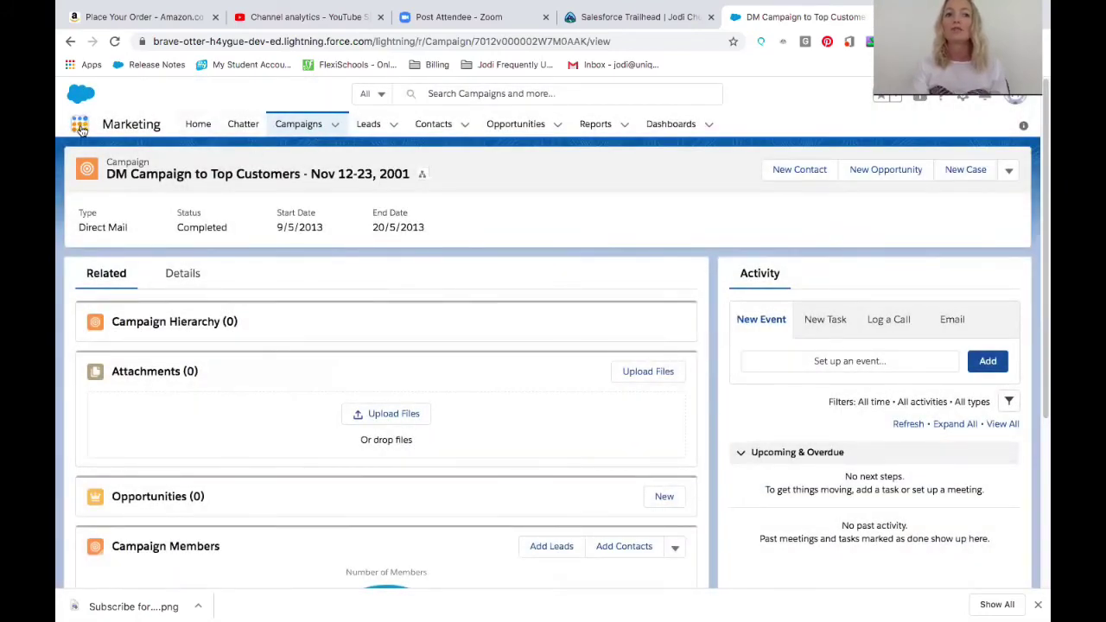
# Step: Browse all available items in the App Launcher and open the Campaigns list from there
pyautogui.press('g')
pyautogui.press('a')
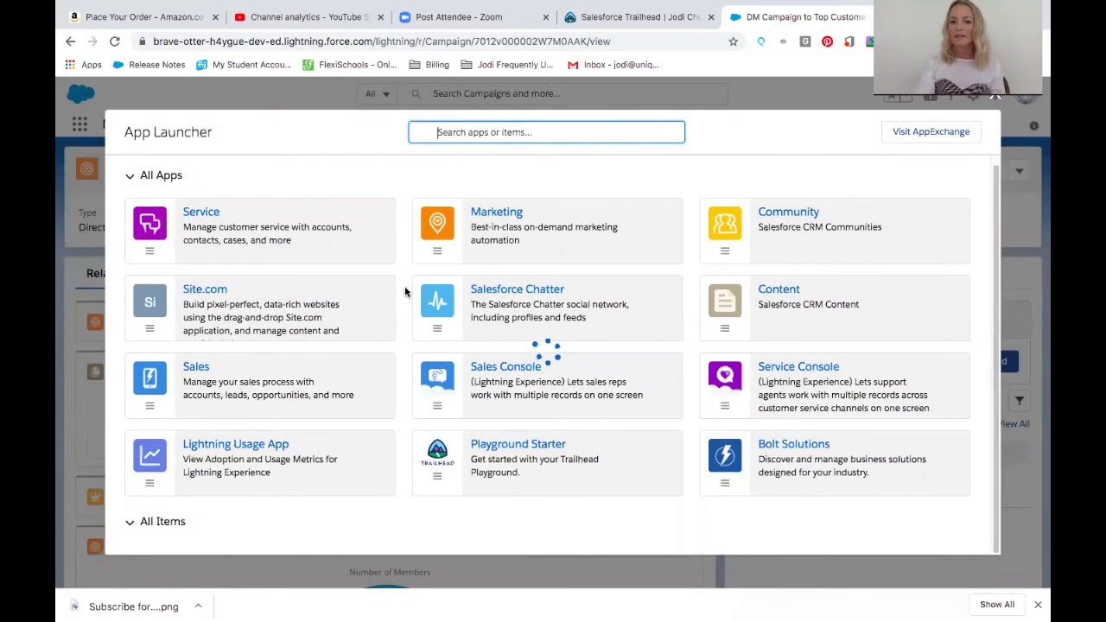
pyautogui.scroll(-4, 405, 292)
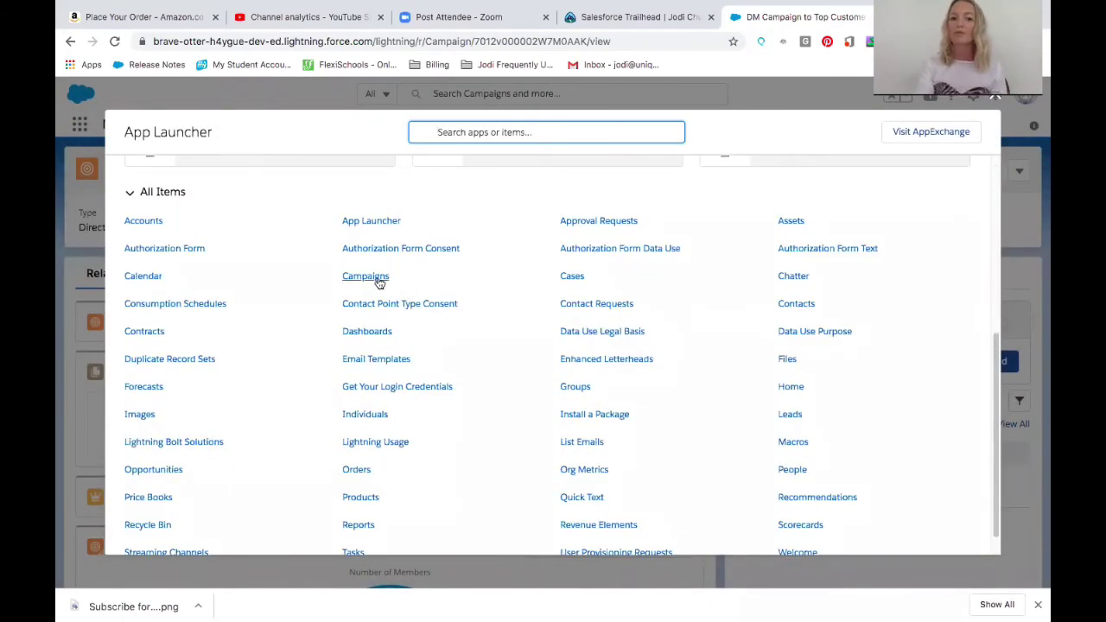
pyautogui.click(377, 280)
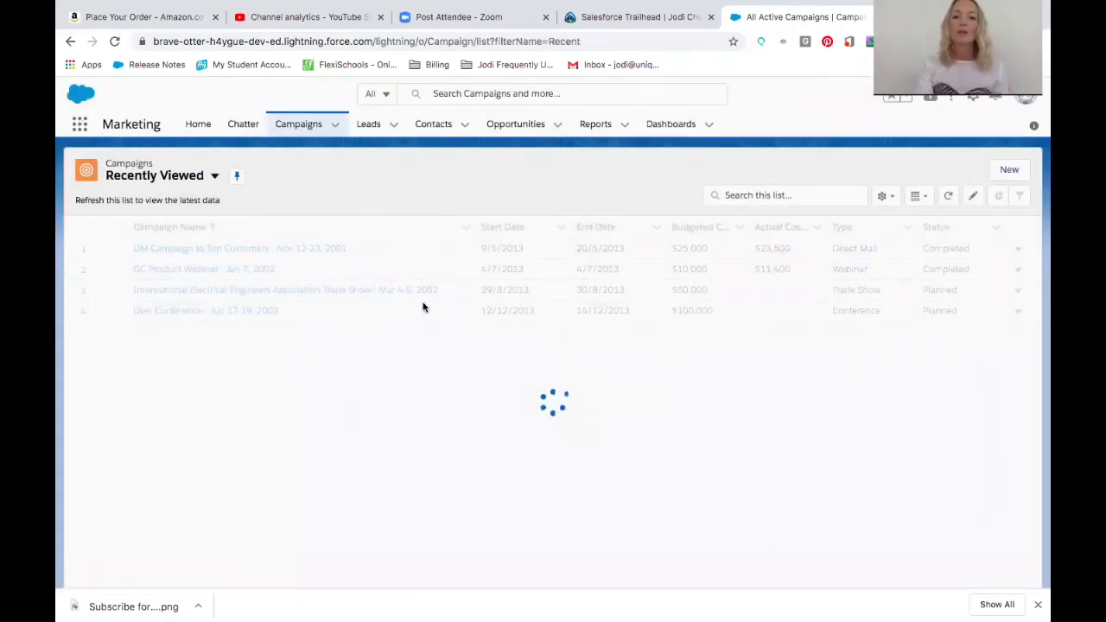
# Step: Open the Calendar from the App Launcher's items and show the options for Other Calendars
pyautogui.click(80, 127)
pyautogui.scroll(-5, 479, 355)
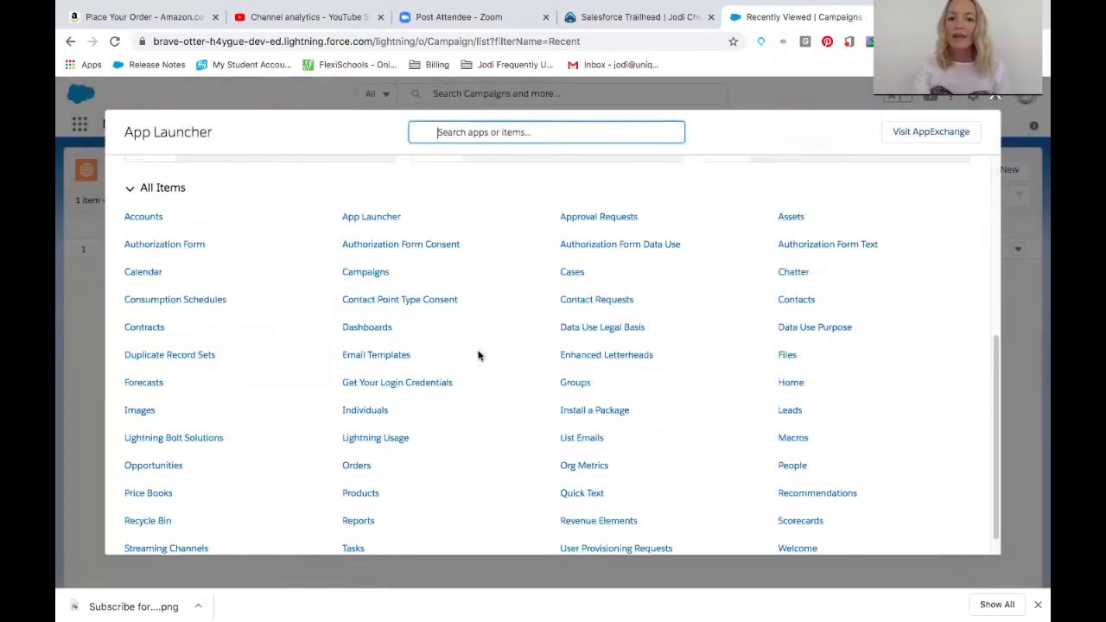
pyautogui.click(143, 262)
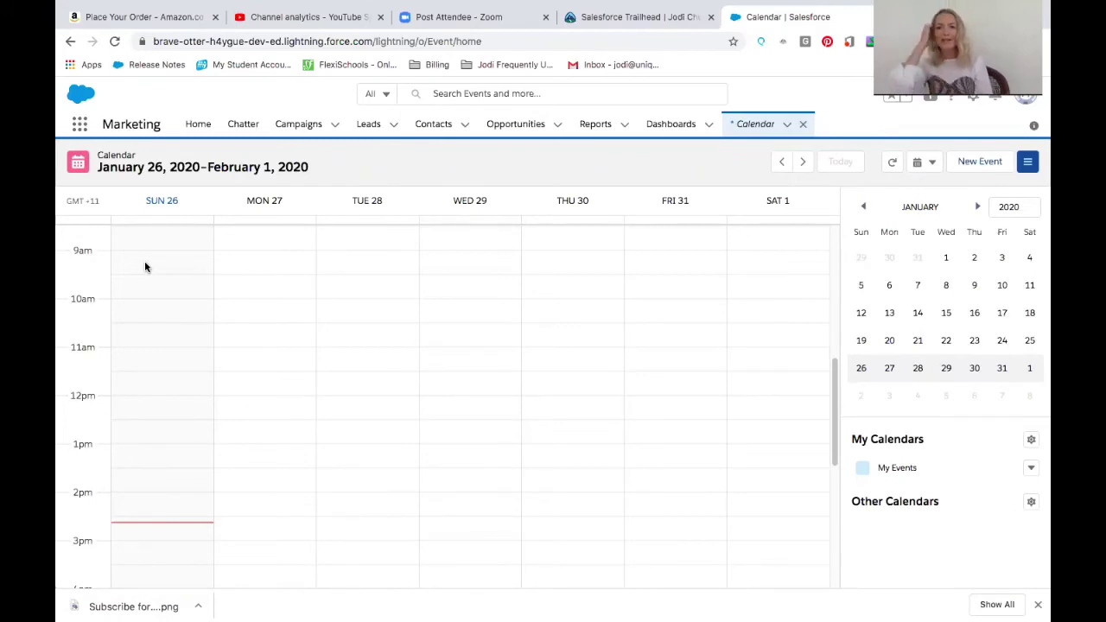
pyautogui.click(1033, 504)
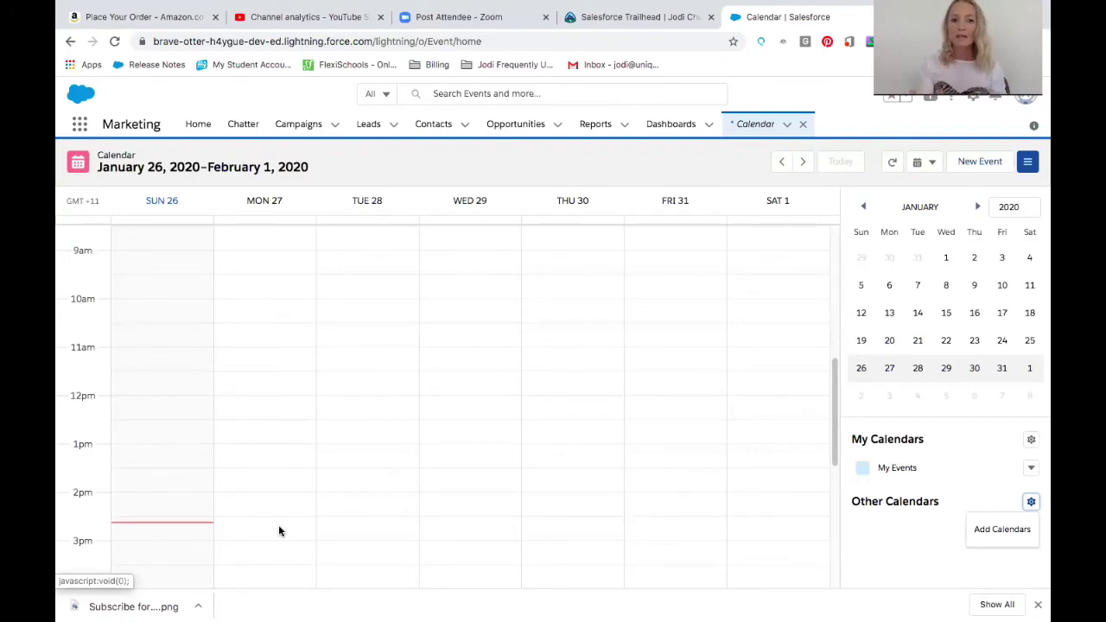
# Step: Try to save a blank list email as a draft from the Recently Viewed leads list and close the email form
pyautogui.click(370, 126)
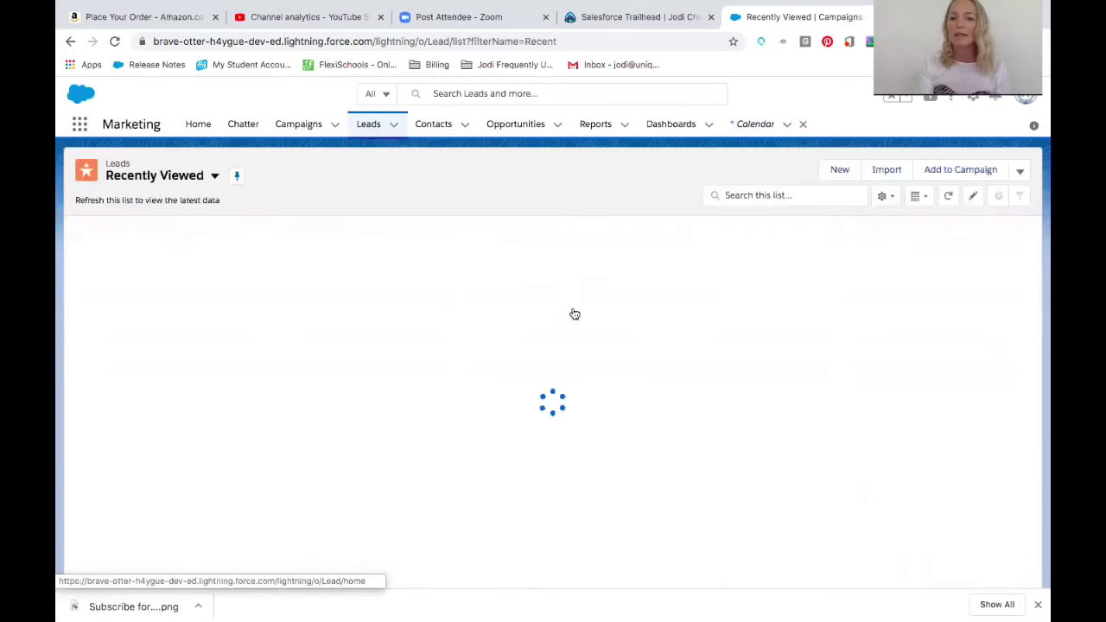
pyautogui.click(1021, 171)
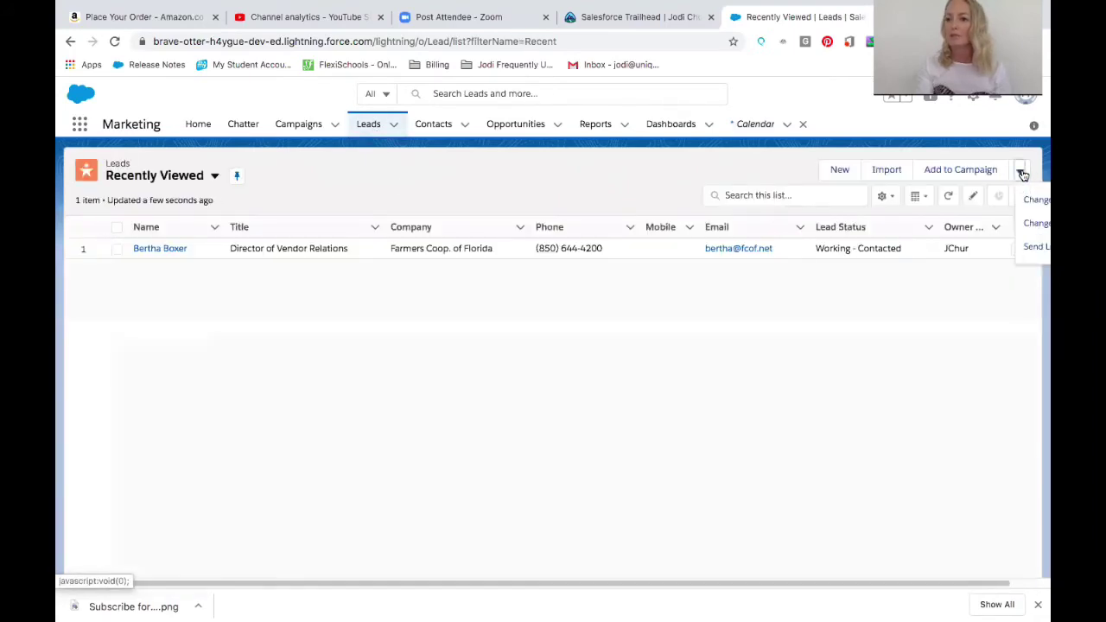
pyautogui.click(1034, 250)
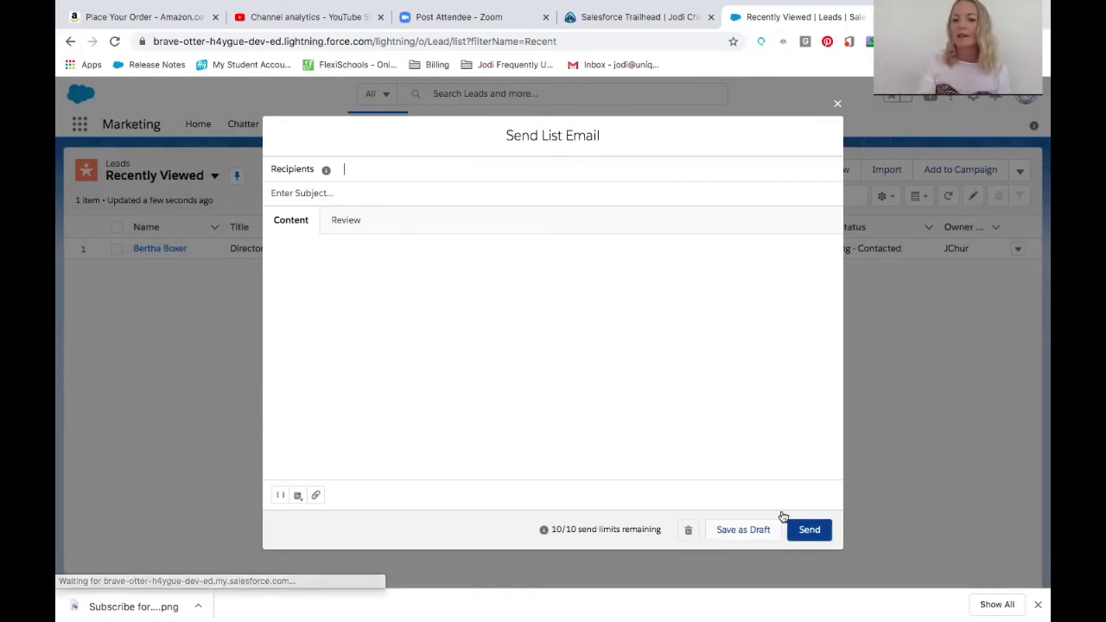
pyautogui.click(739, 532)
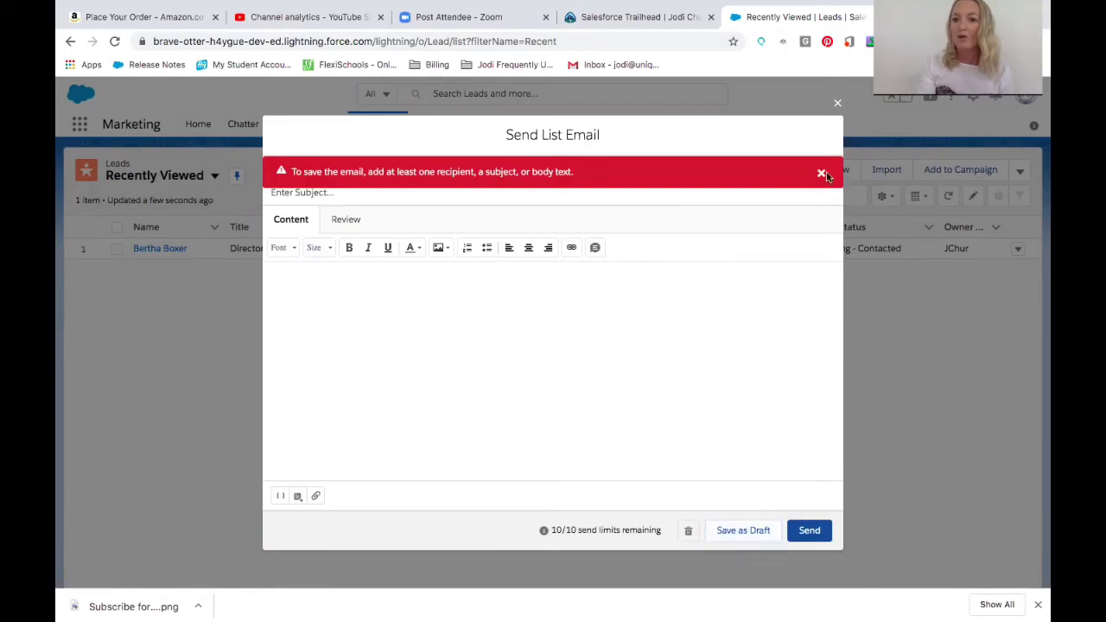
pyautogui.click(821, 174)
pyautogui.click(837, 103)
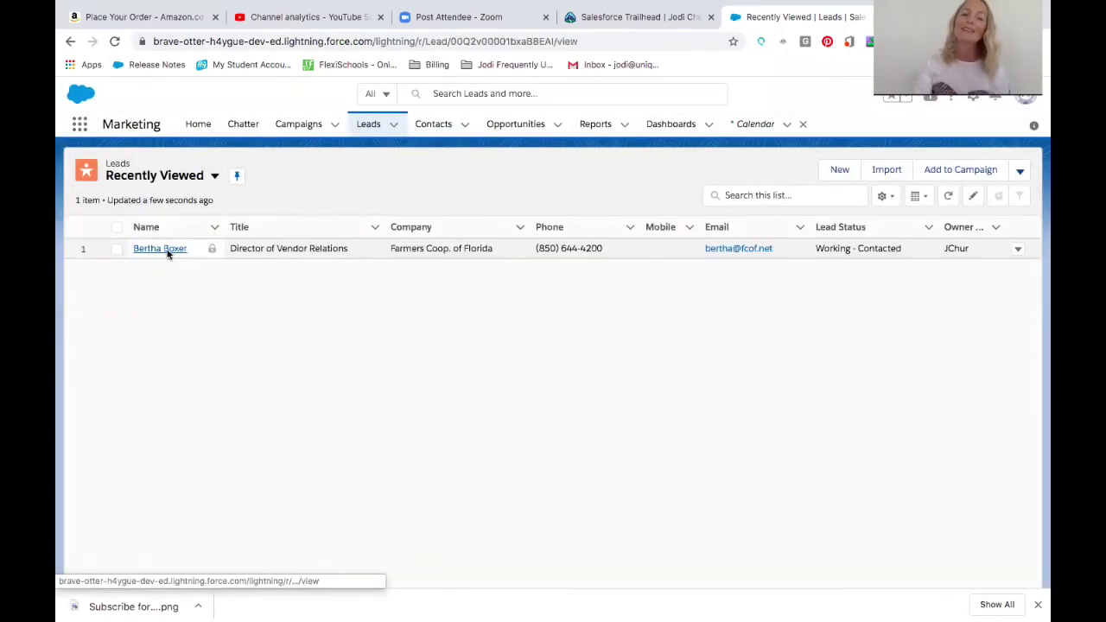
# Step: Open the Farmers Coop. of Florida lead and examine the email composer in its activity section
pyautogui.click(159, 249)
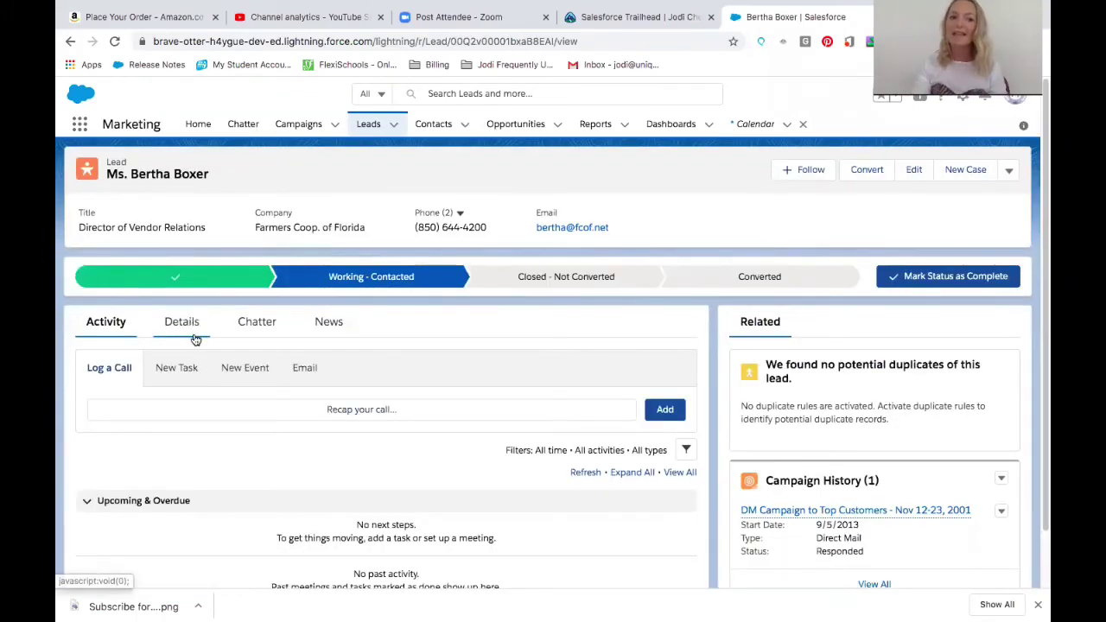
pyautogui.scroll(-1, 211, 392)
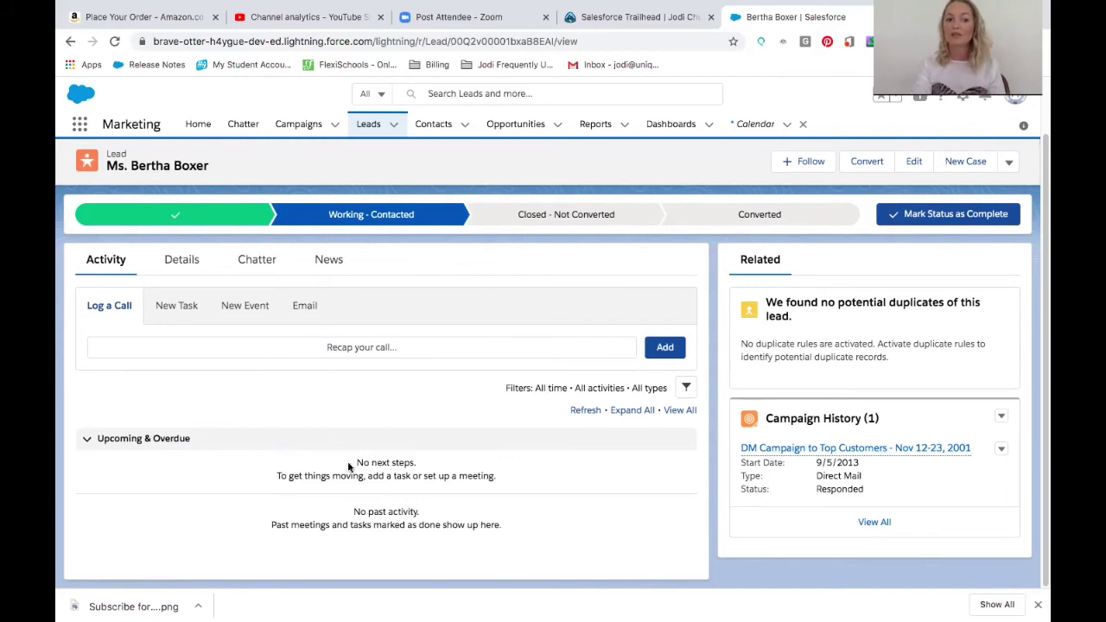
pyautogui.click(305, 308)
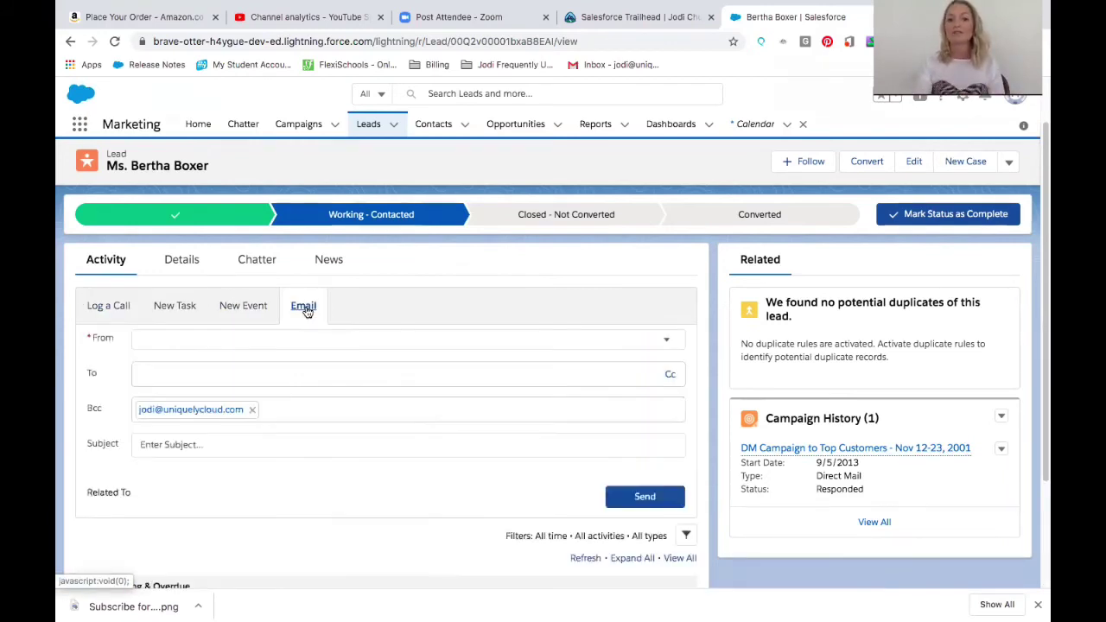
pyautogui.scroll(-3, 316, 487)
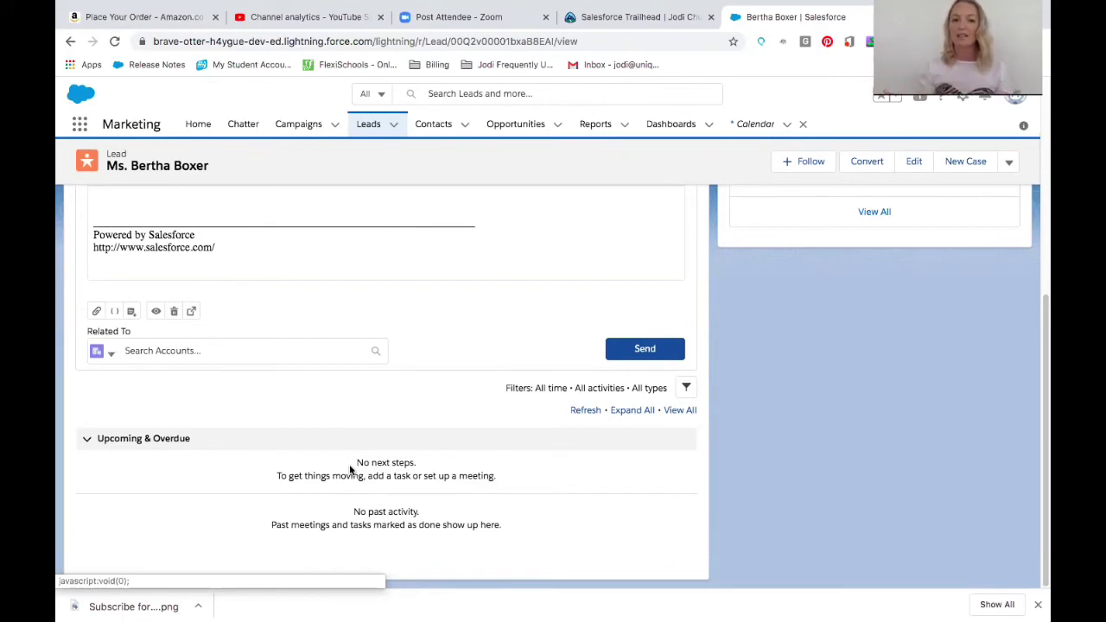
# Step: Open AppExchange from the App Launcher, search it for "email" and browse the matching apps
pyautogui.click(79, 123)
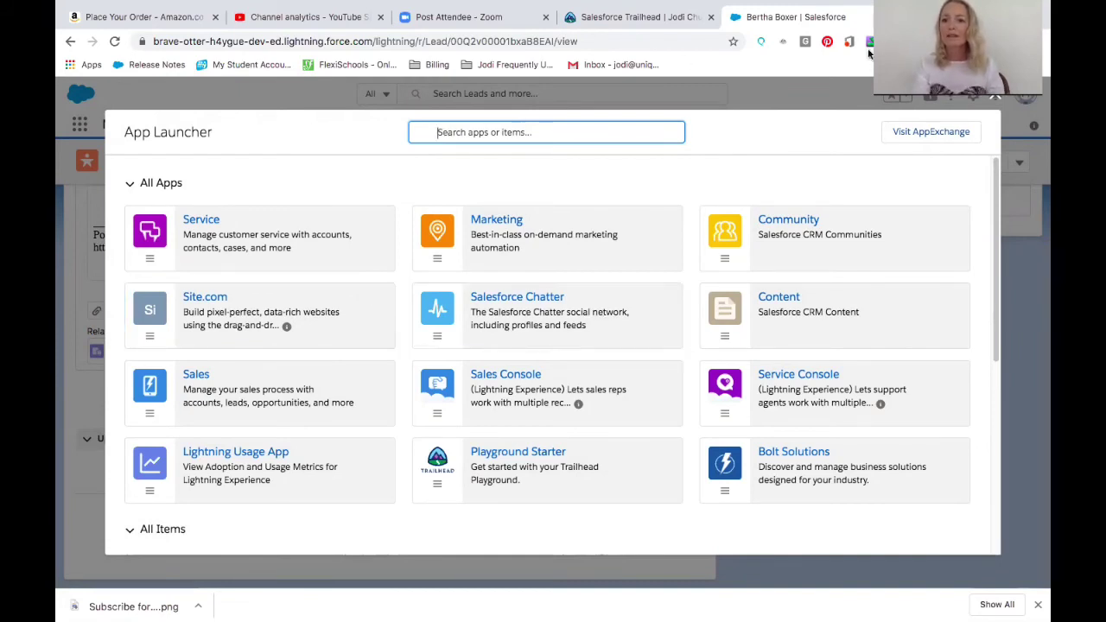
pyautogui.click(932, 132)
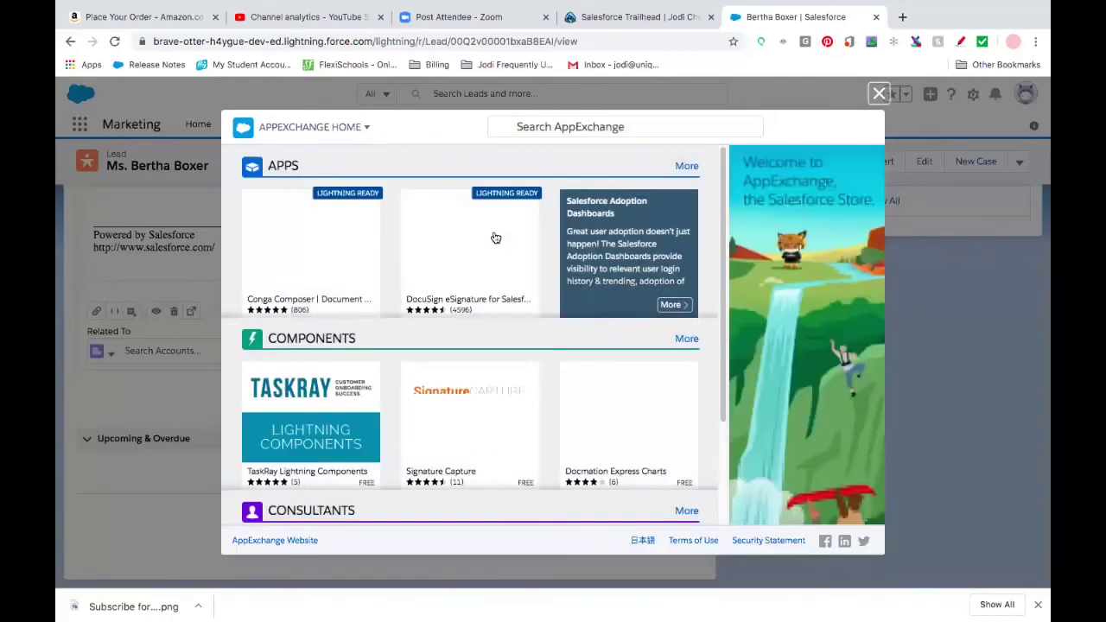
pyautogui.click(538, 127)
pyautogui.write('email')
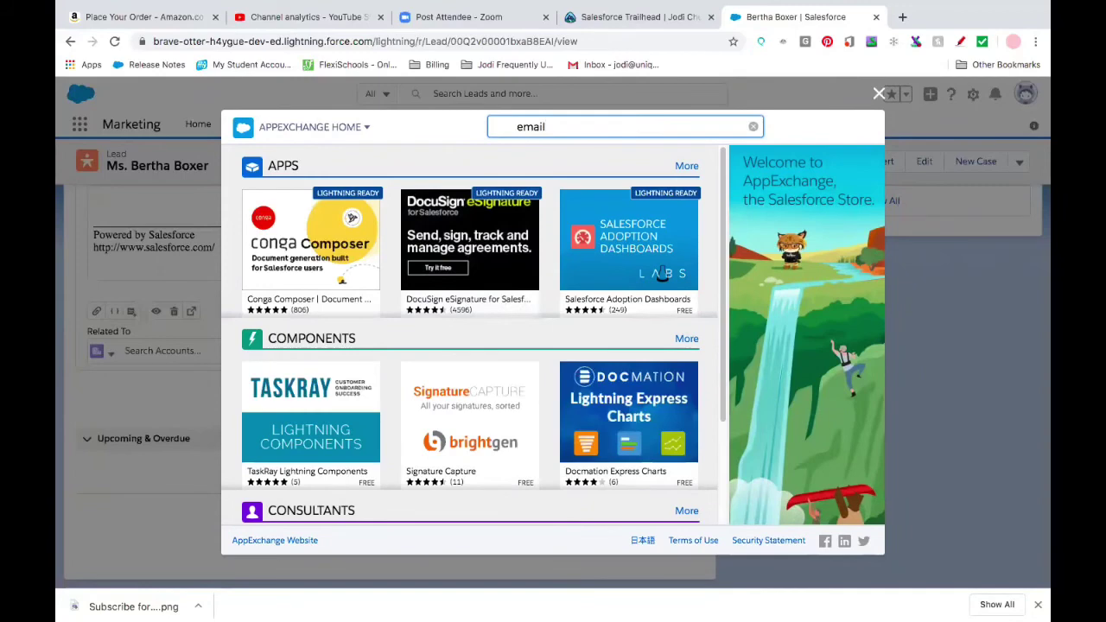
pyautogui.press('Return')
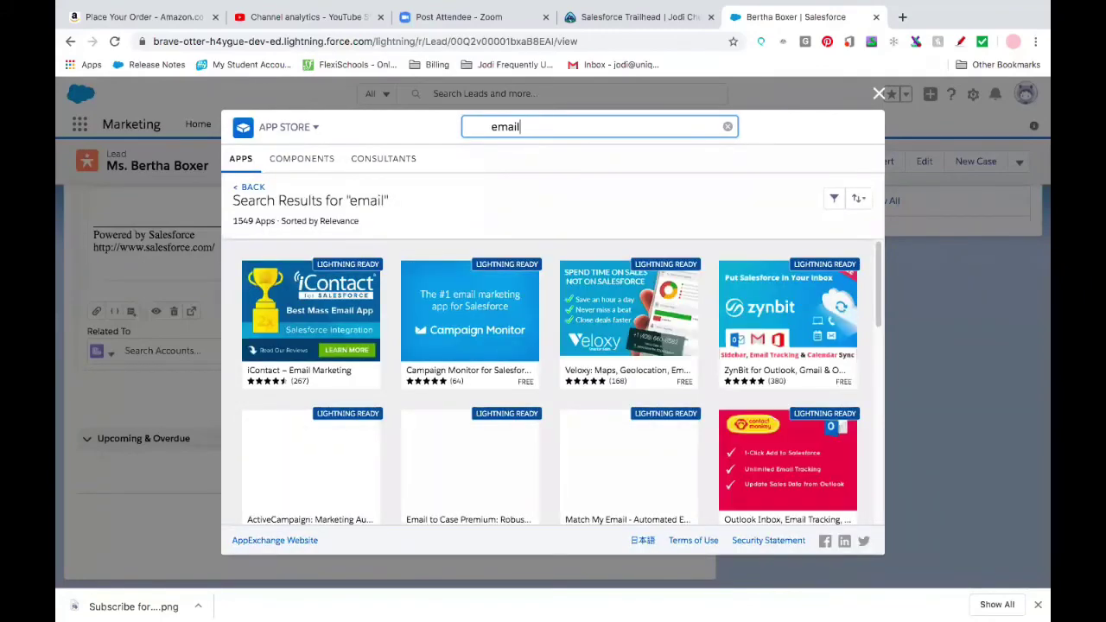
pyautogui.scroll(-2, 458, 295)
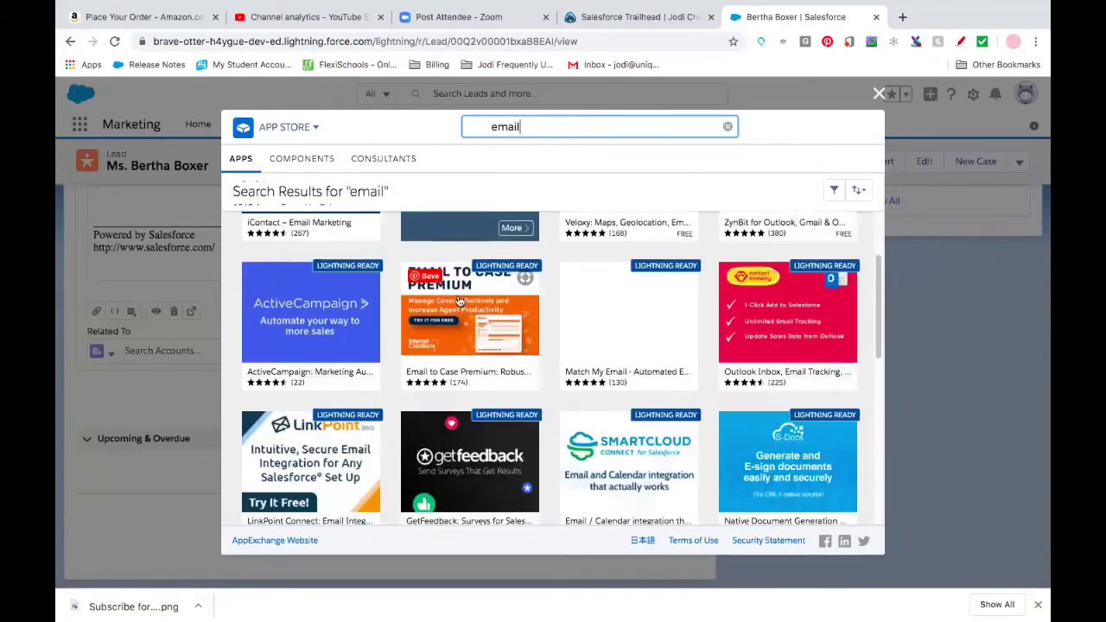
pyautogui.scroll(-3, 457, 298)
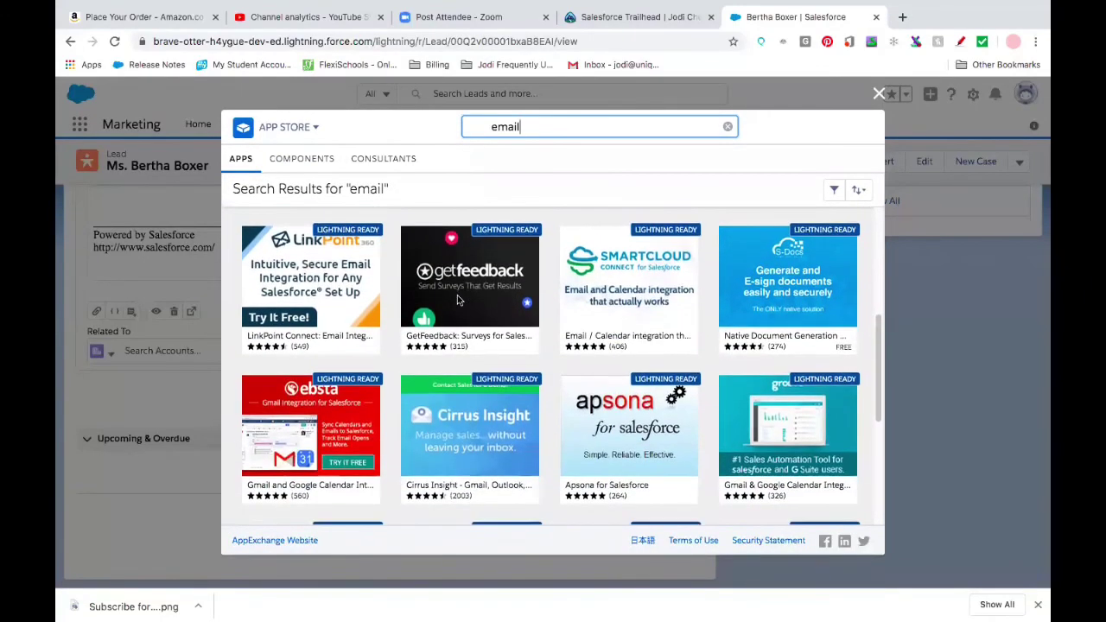
pyautogui.scroll(5, 459, 301)
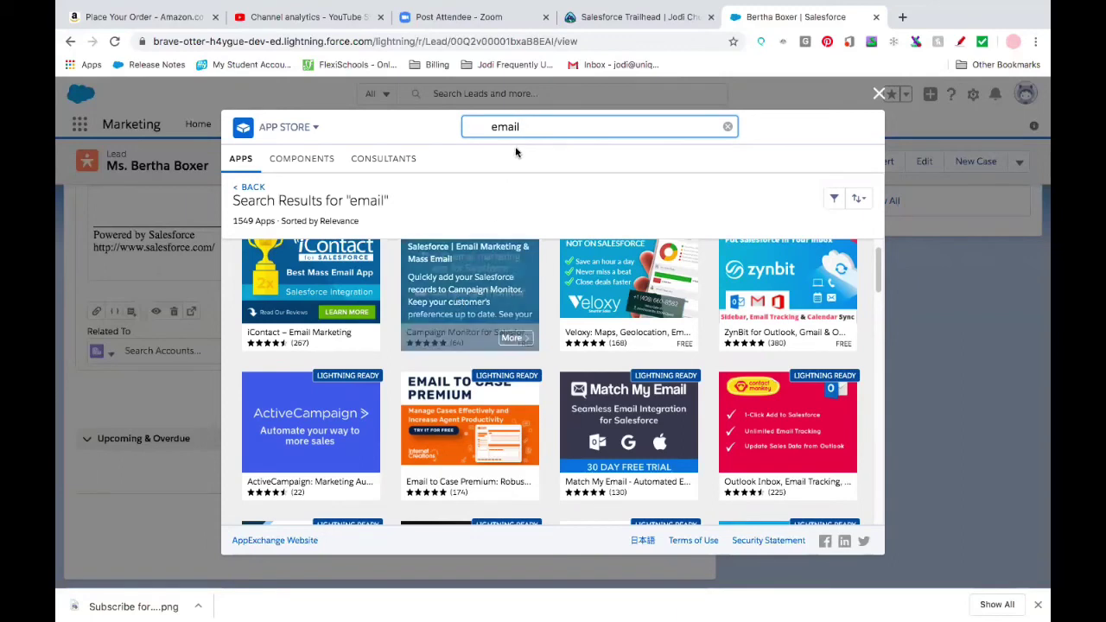
# Step: Search AppExchange for "mail chimp" and look through the matching apps
pyautogui.moveTo(524, 129); pyautogui.dragTo(442, 128)
pyautogui.write('mail chi')
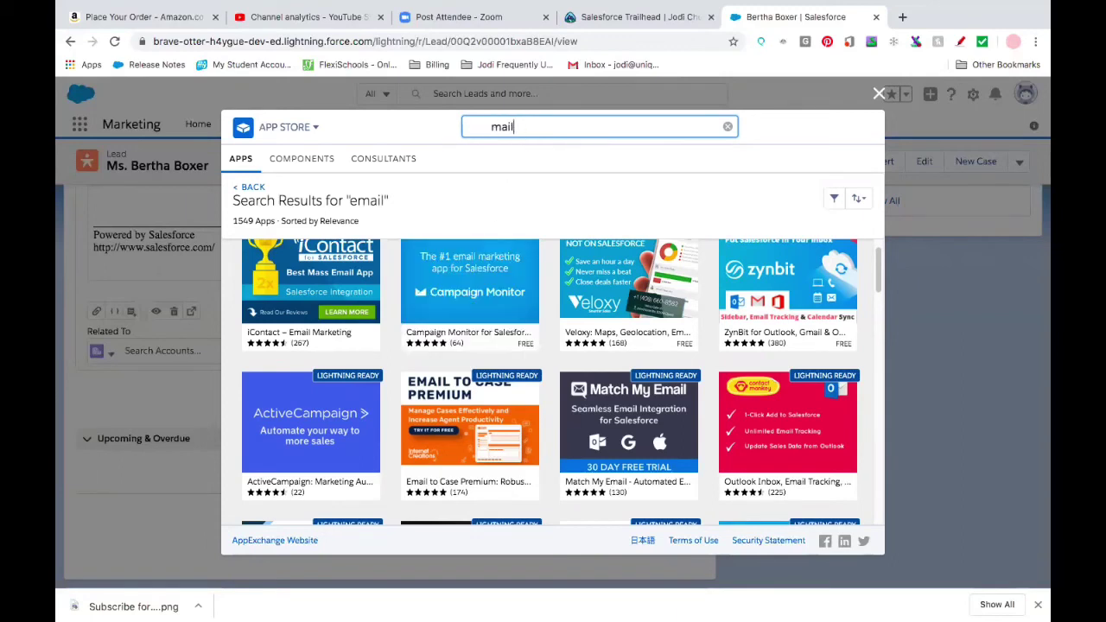
pyautogui.write('mp')
pyautogui.press('Return')
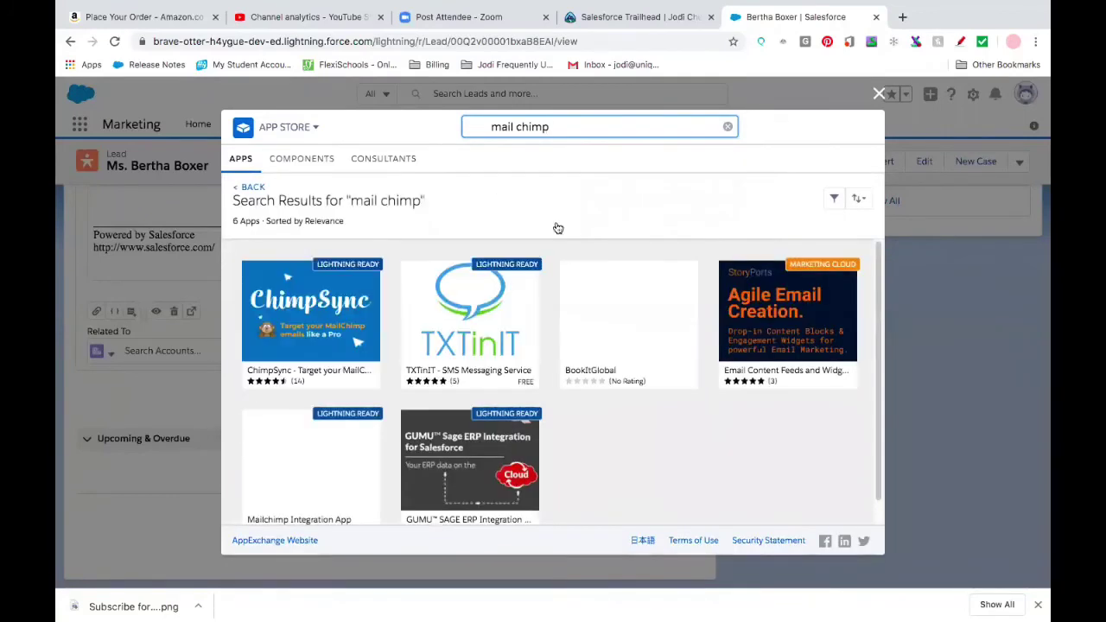
pyautogui.scroll(-1, 344, 508)
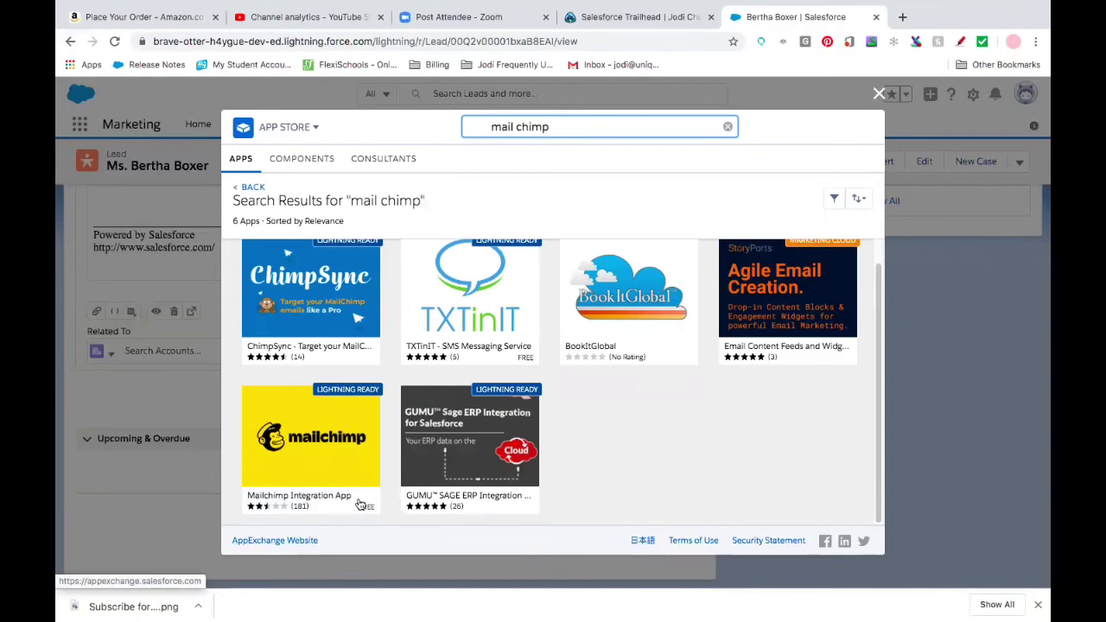
# Step: Search AppExchange for "campaign monitor", examine the Campaign Monitor for Salesforce listing and return to the search results
pyautogui.tripleClick(561, 127)
pyautogui.write('campaign monitor')
pyautogui.press('Return')
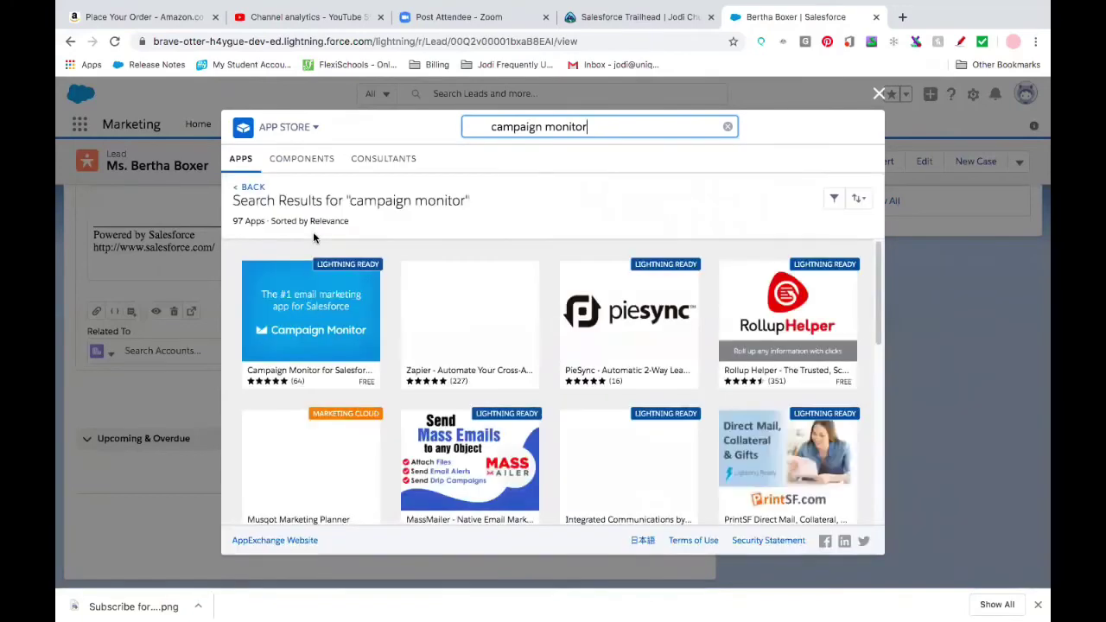
pyautogui.click(318, 316)
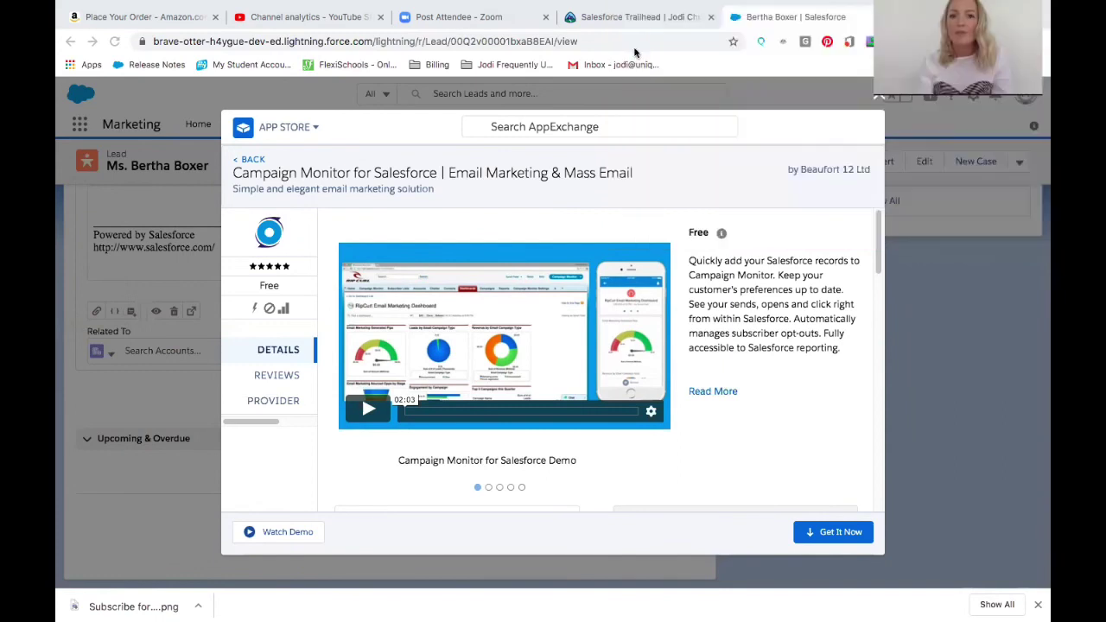
pyautogui.click(253, 161)
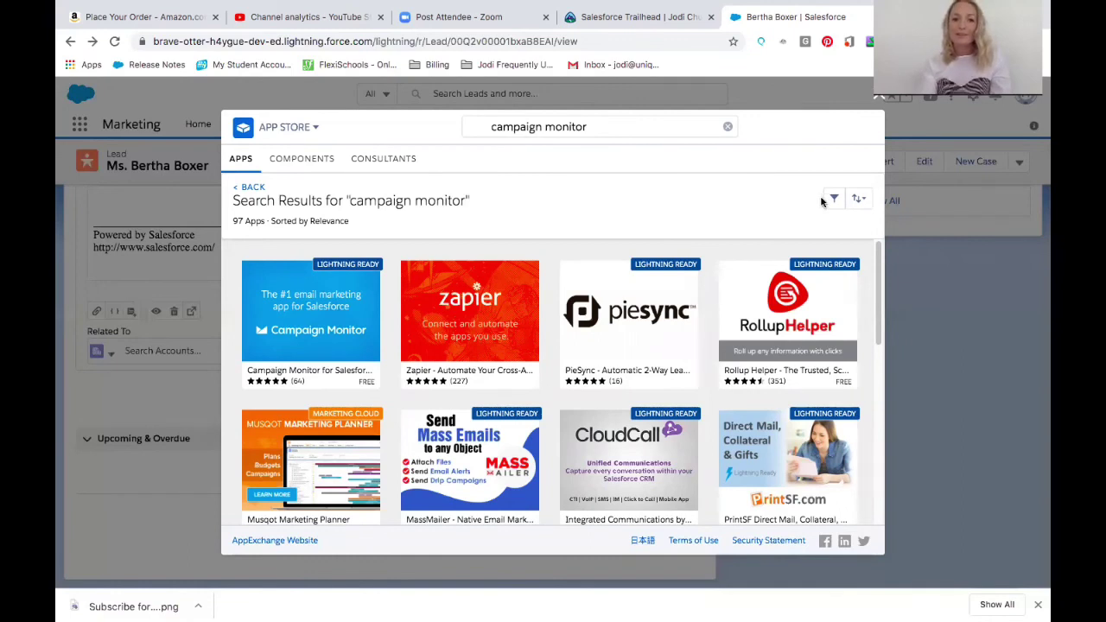
pyautogui.click(956, 91)
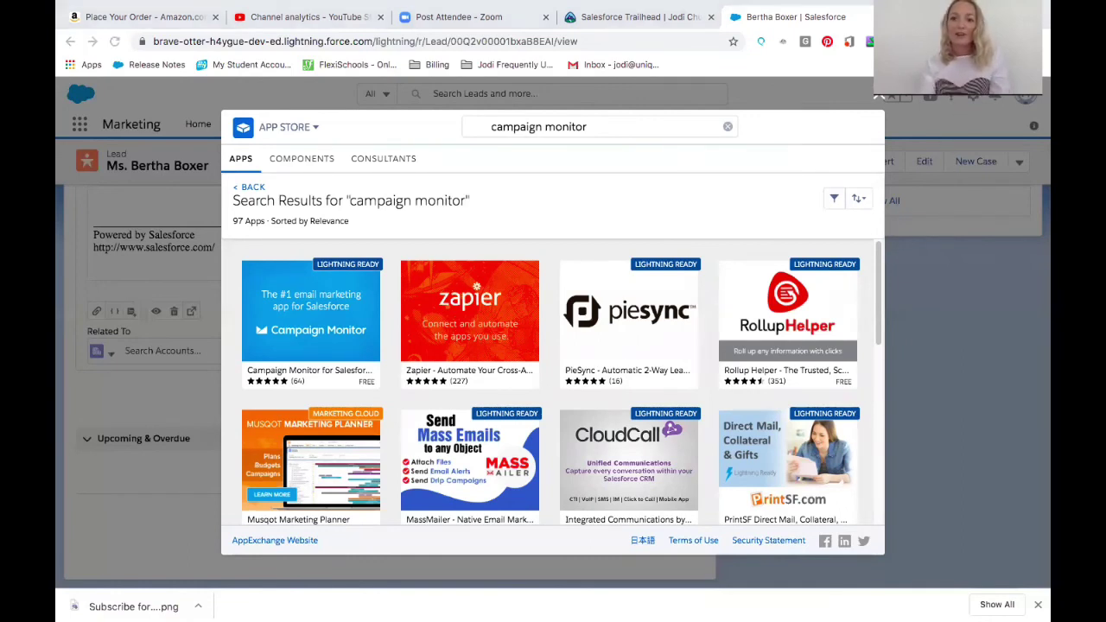